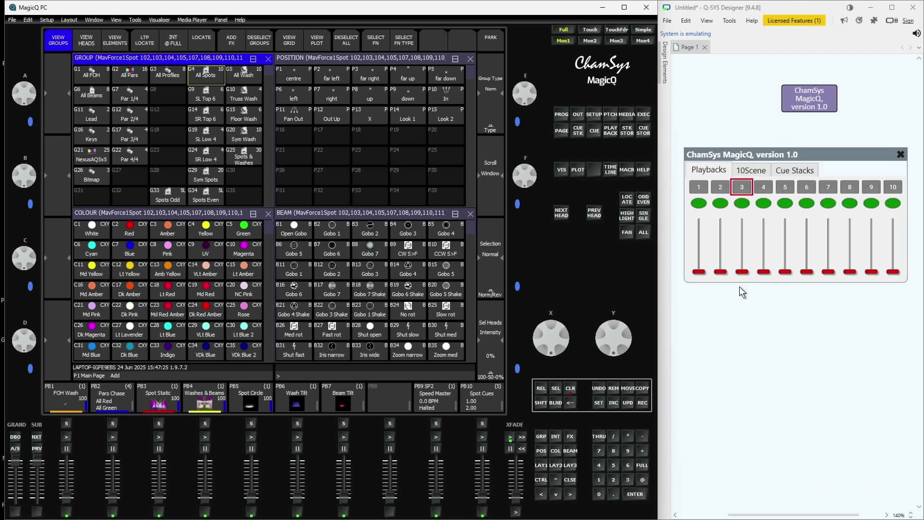
- Test playback 3 from the Q-SYS plugin by raising its level to about 51% and returning it to 0%
drag(699, 272, 742, 232)
drag(759, 274, 767, 279)
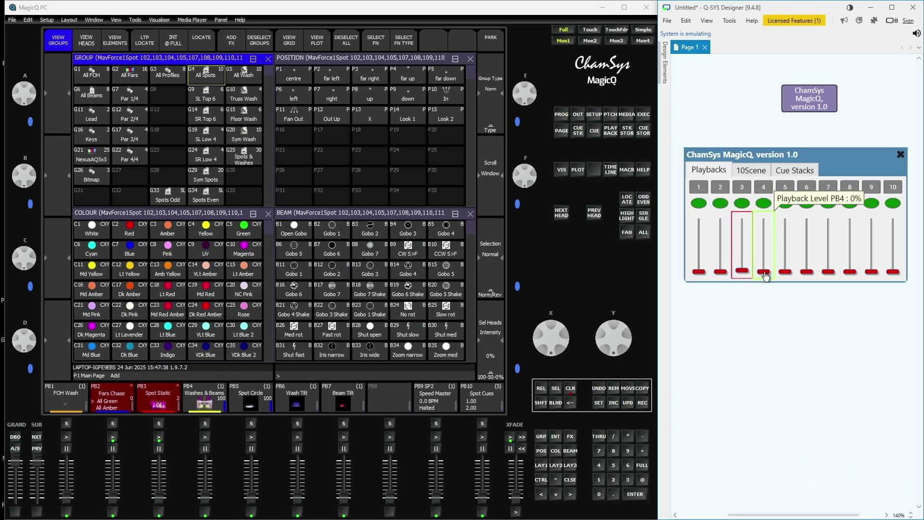
drag(765, 276, 743, 245)
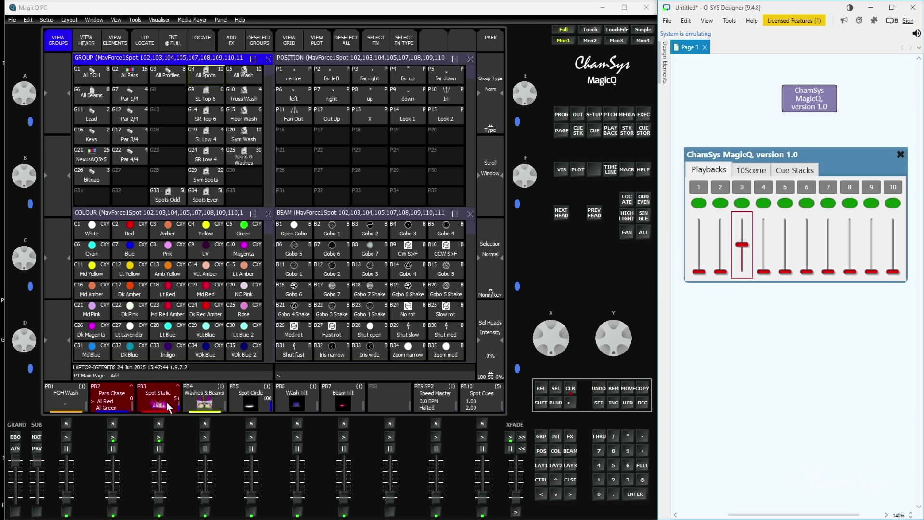
drag(742, 245, 747, 284)
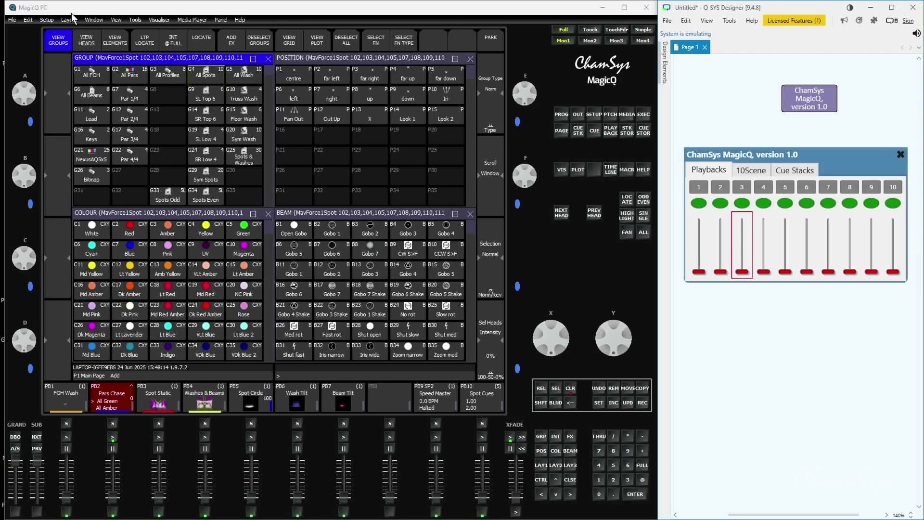
- Overlay the visualiser on the MagicQ console window and clear the programmer
click(163, 20)
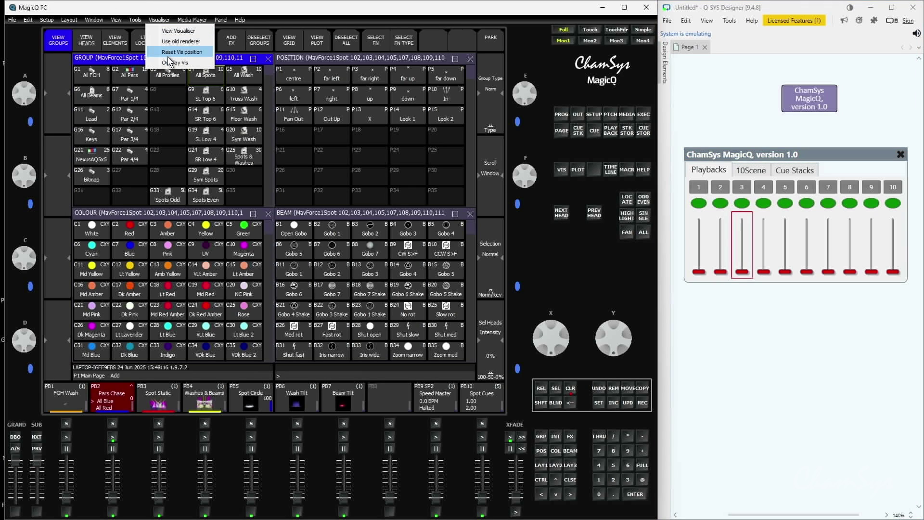
click(170, 65)
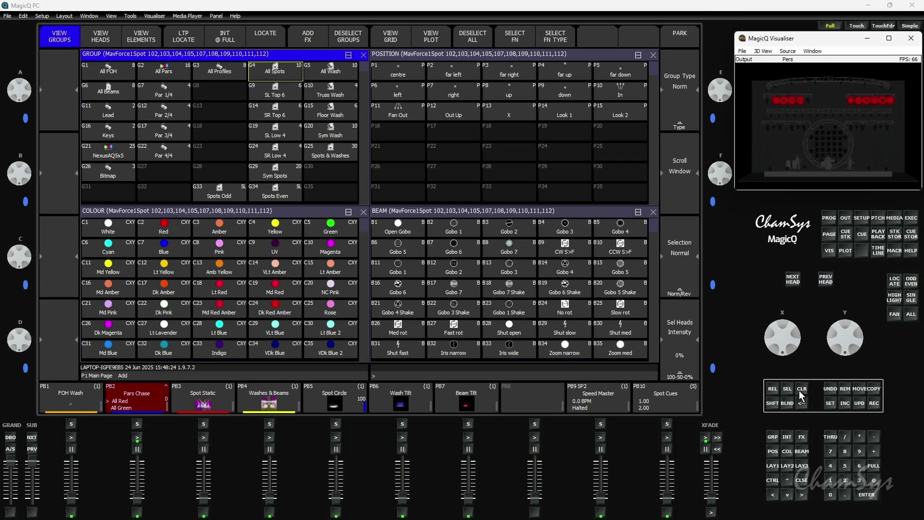
click(801, 395)
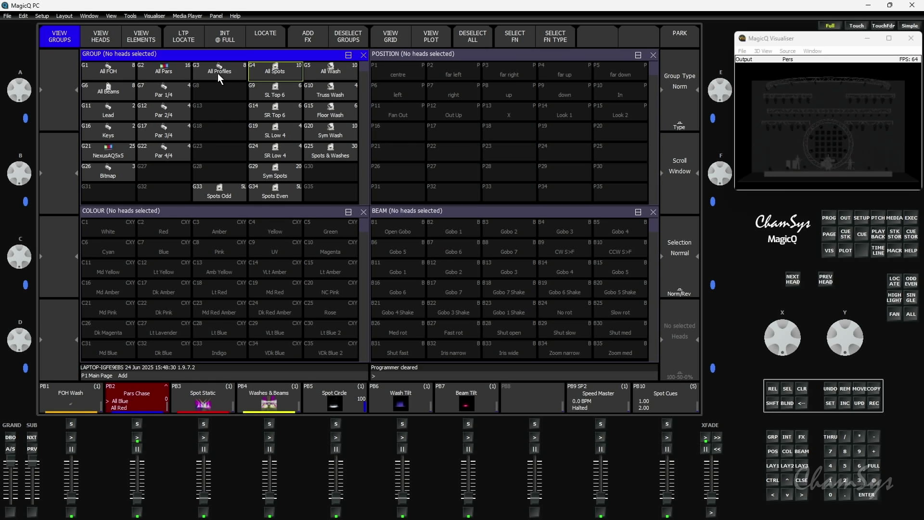
- Select the All Profiles group, locate its heads and tilt their beams towards the stage
click(218, 74)
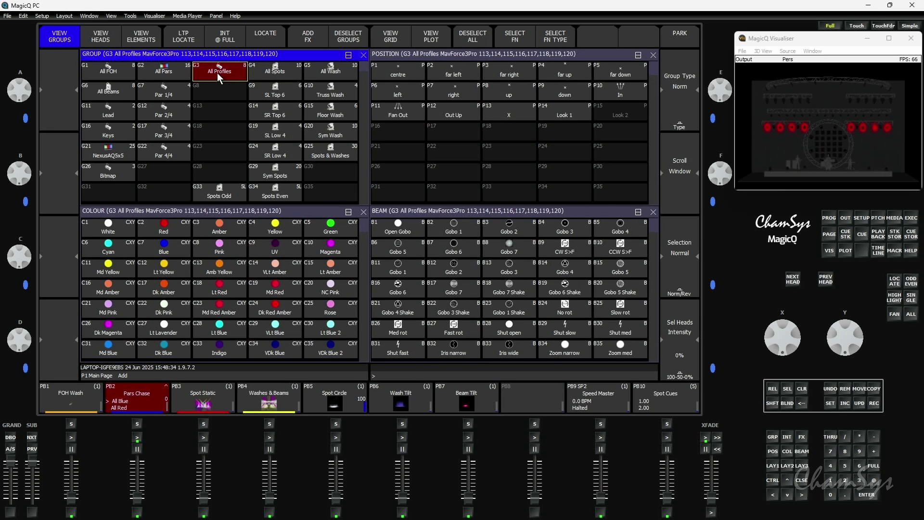
click(267, 44)
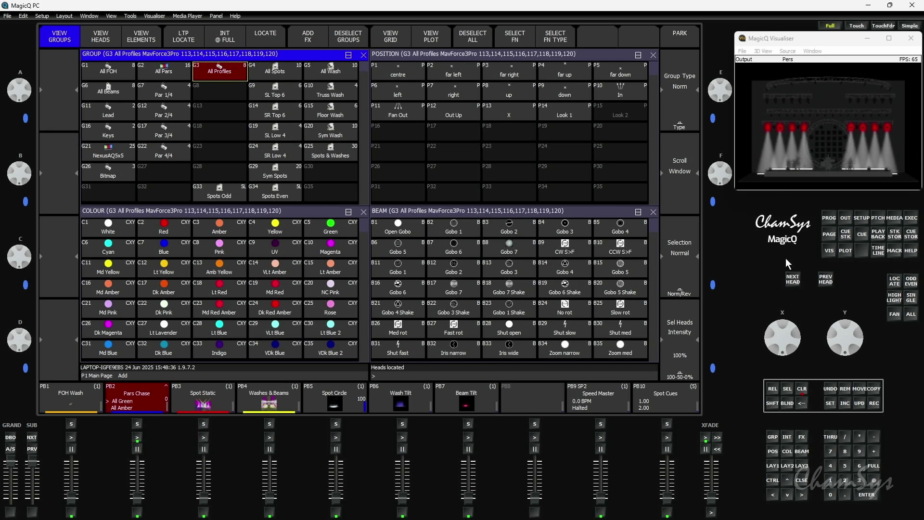
click(565, 172)
drag(832, 334, 714, 352)
- Open the framing blades view for the profiles and insert blade 2 to about 22% and blade 4 to about 36%
click(801, 452)
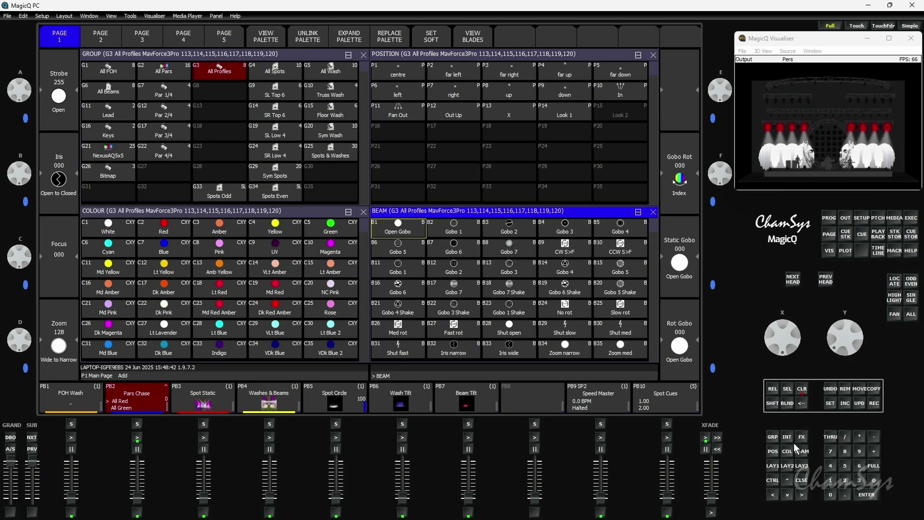
click(462, 42)
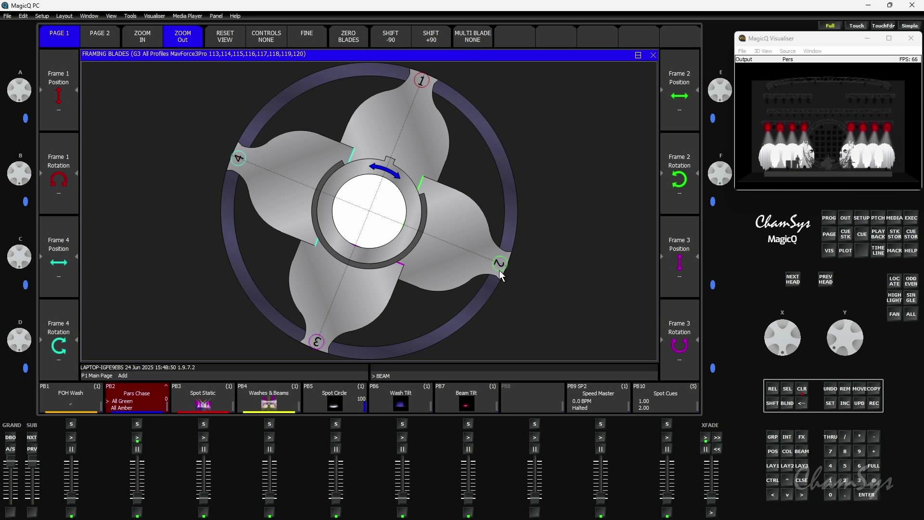
drag(499, 269, 481, 249)
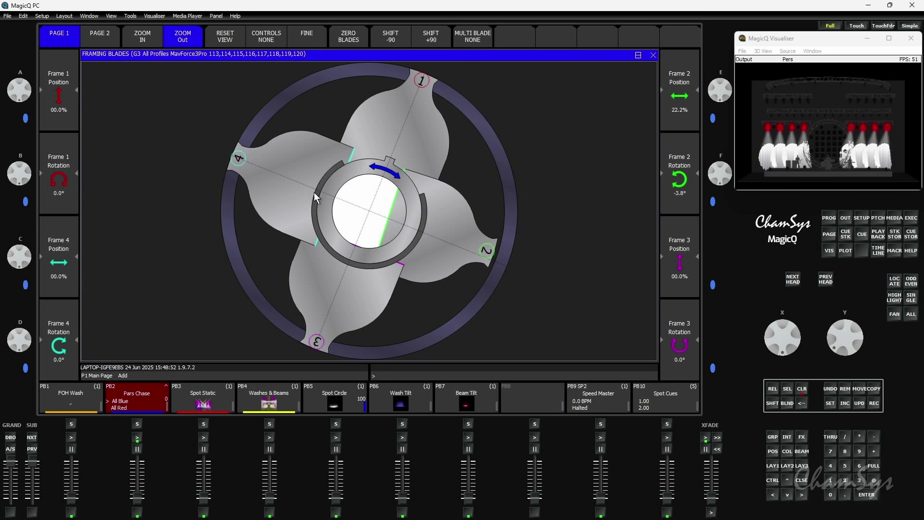
drag(259, 161, 285, 170)
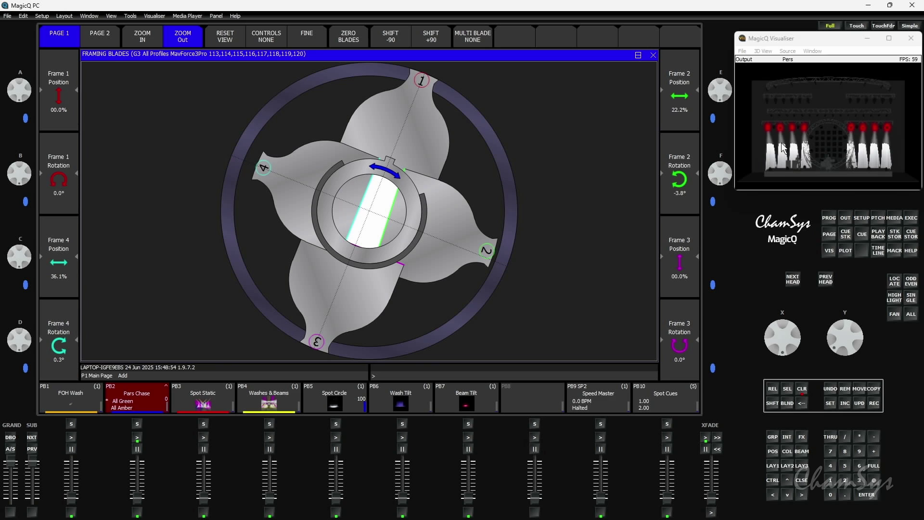
- Insert blade 3 to about 27% and blade 1 to about 9%, and angle blade 4 to about -31° and blade 2 to 17°
drag(328, 311, 339, 292)
drag(488, 250, 488, 254)
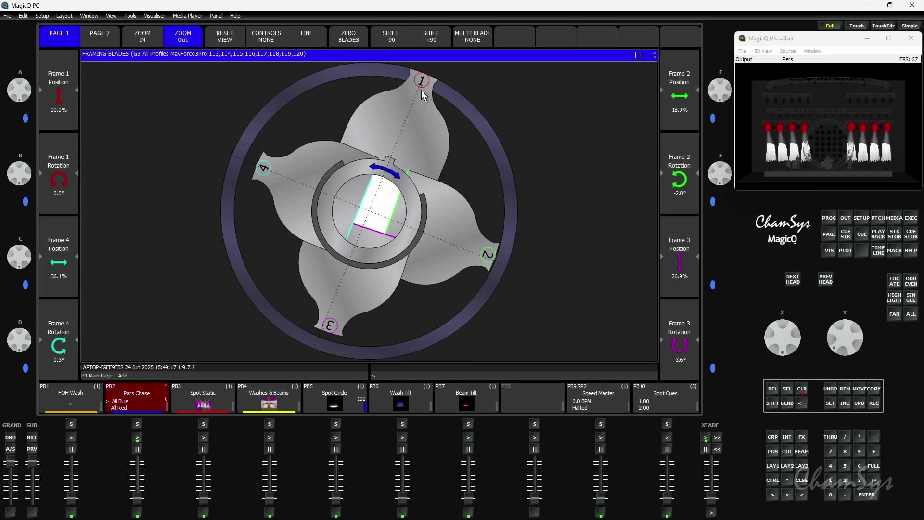
mouse_move(422, 91)
mouse_down()
mouse_move(411, 108)
mouse_move(416, 94)
mouse_up()
drag(274, 172, 279, 226)
drag(451, 223, 438, 239)
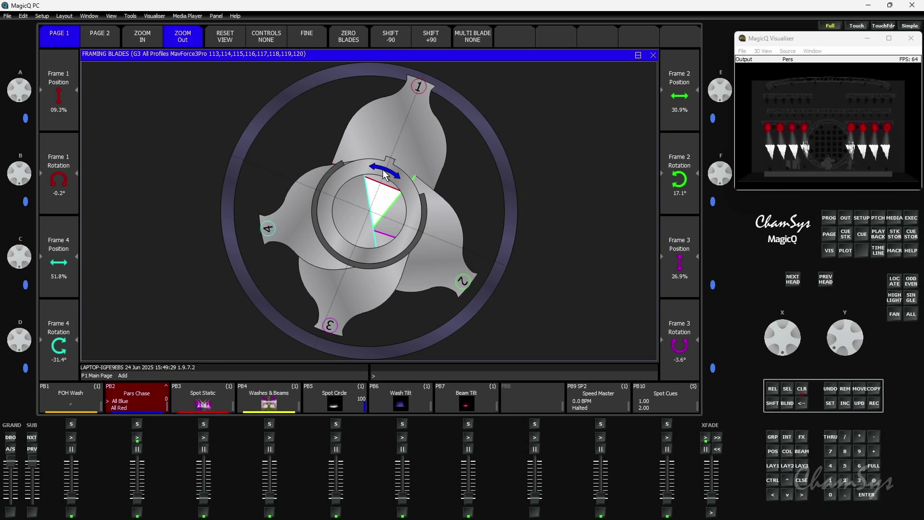
- Rotate the whole blade assembly back and forth and pull blade 2 out to about 9%
mouse_move(383, 169)
mouse_down()
mouse_move(365, 172)
mouse_move(379, 167)
mouse_move(414, 191)
mouse_move(374, 164)
mouse_move(413, 175)
mouse_move(390, 172)
mouse_up()
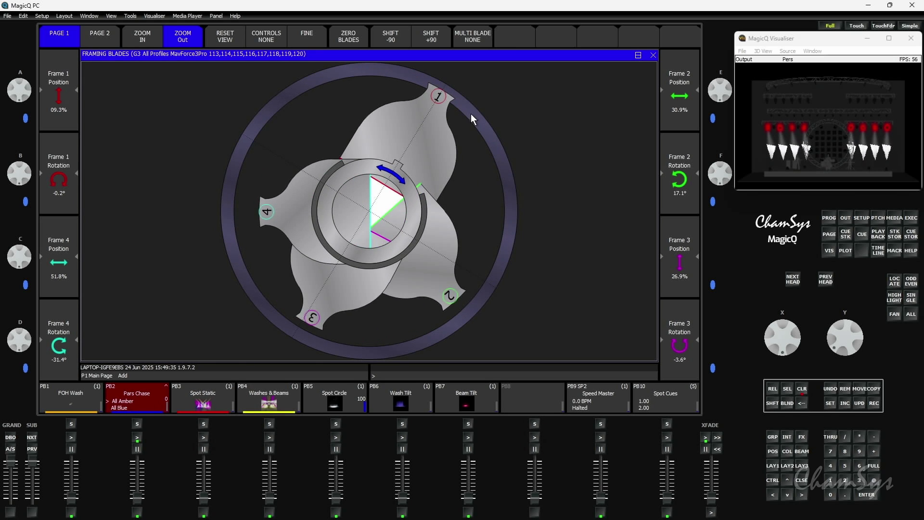
mouse_move(472, 113)
mouse_down()
mouse_move(490, 148)
mouse_move(467, 105)
mouse_move(433, 83)
mouse_move(464, 104)
mouse_move(480, 131)
mouse_move(455, 108)
mouse_up()
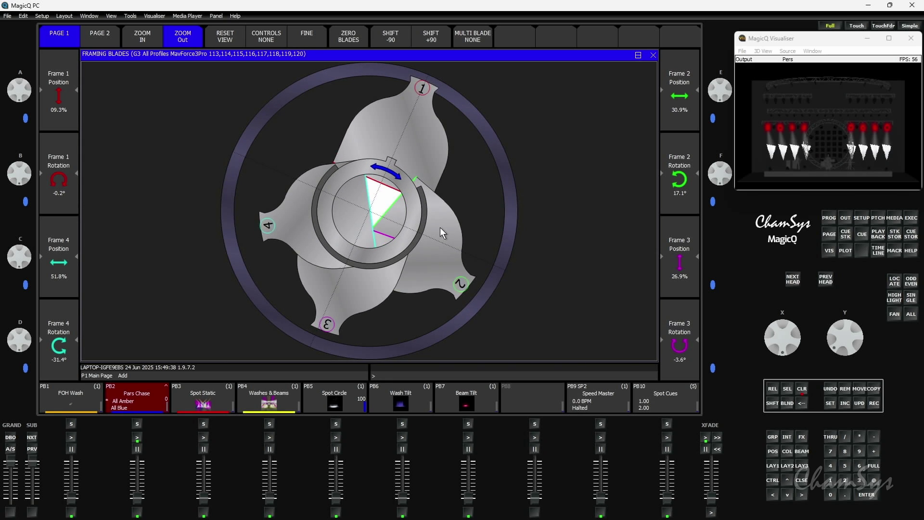
drag(440, 228, 460, 221)
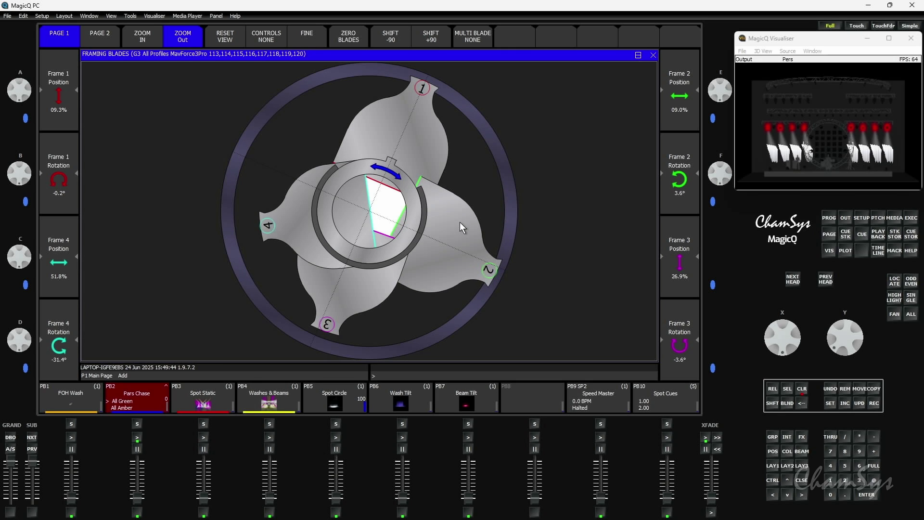
drag(525, 192, 503, 202)
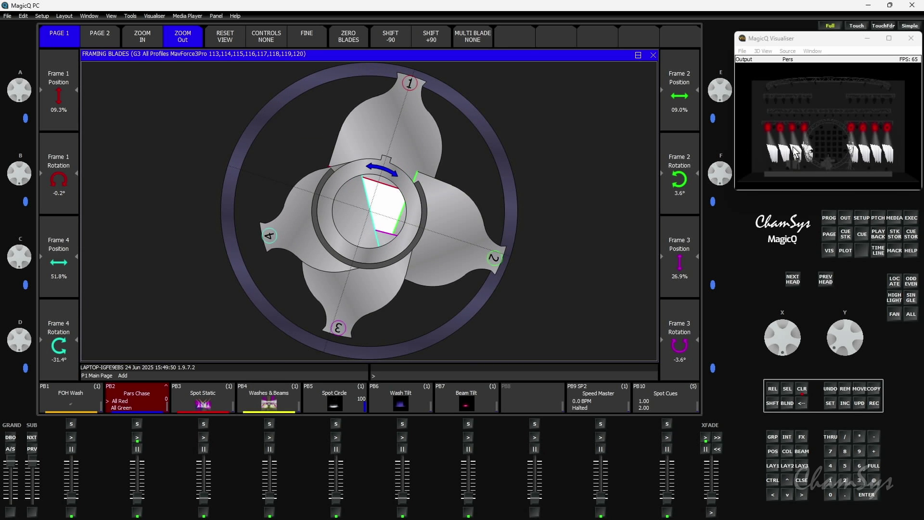
- Show the second page of blade encoders, insert blade 1 to about 16% and set blade 2 to about 29% at -30°
click(96, 40)
mouse_move(411, 93)
mouse_down()
mouse_move(402, 118)
mouse_move(407, 96)
mouse_up()
click(112, 37)
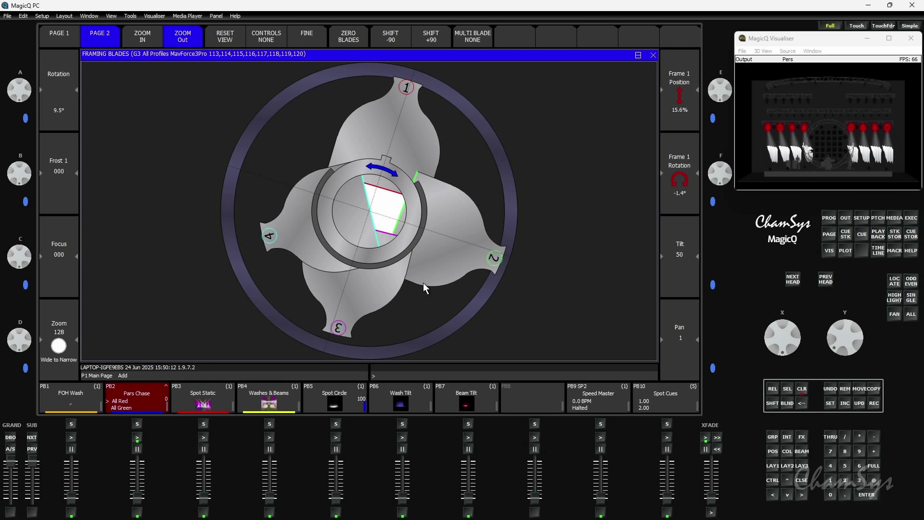
drag(460, 255, 465, 195)
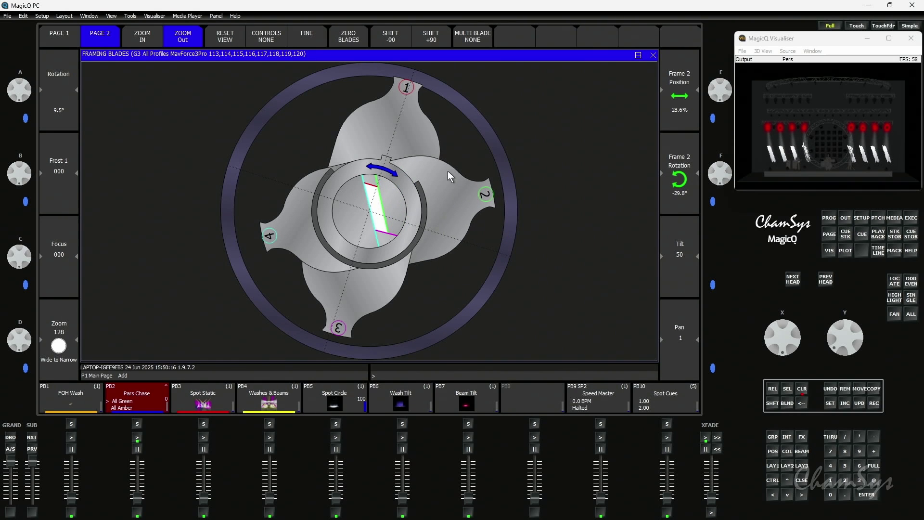
- Shift the framing blades by +90 repeatedly and reset all blades to zero
click(427, 39)
click(426, 39)
click(426, 39)
click(427, 39)
click(427, 39)
click(427, 39)
click(427, 39)
click(426, 39)
click(343, 40)
- Shape the beam into a rectangle with Multi Blade Mirror, inserting blade 2 to about 23%, and return Multi Blade to None
click(472, 43)
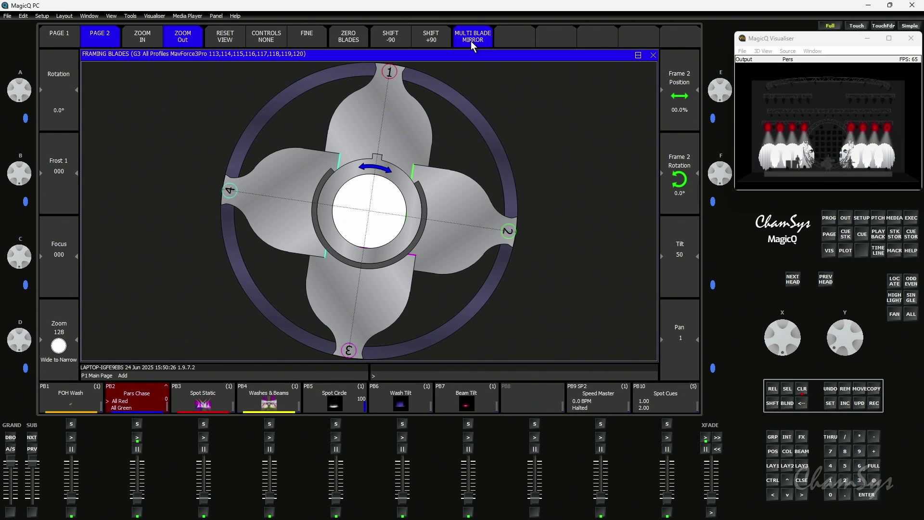
drag(392, 74, 375, 97)
drag(501, 227, 470, 233)
click(471, 37)
click(472, 39)
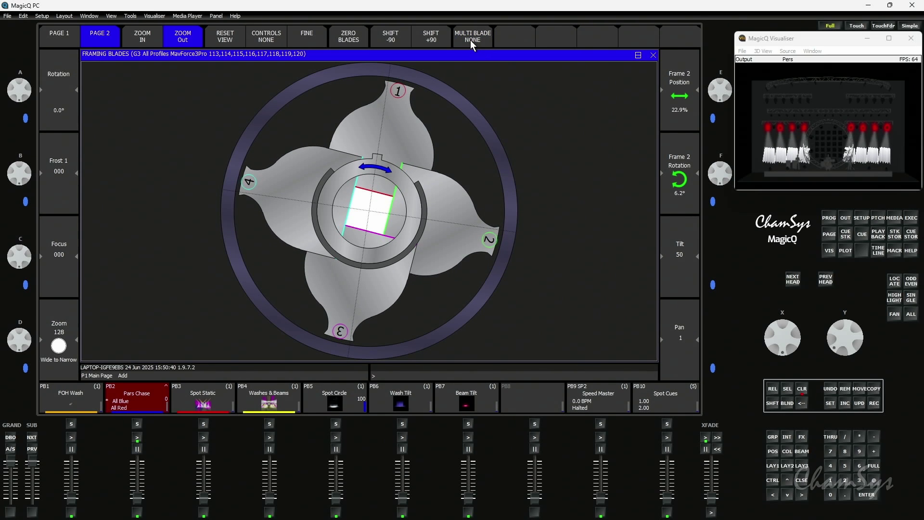
- Switch the blade controls to Arrows in the zoomed-in view, and move blade 4 in to about 24% and change its angle
click(141, 38)
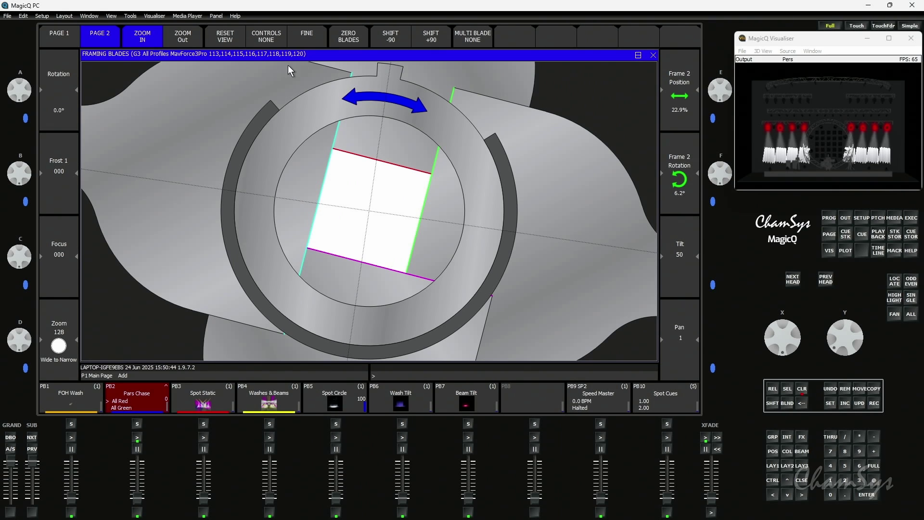
click(266, 41)
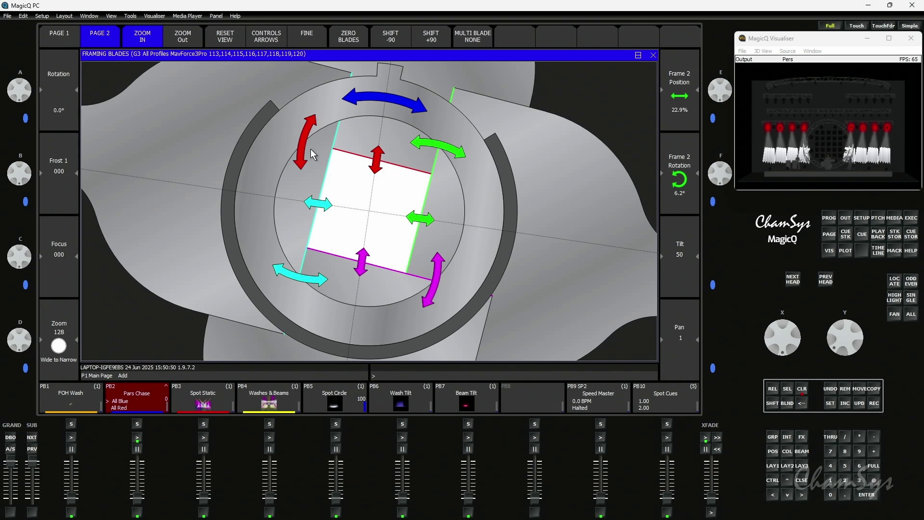
mouse_move(313, 207)
mouse_down()
mouse_move(331, 206)
mouse_move(311, 205)
mouse_move(319, 206)
mouse_up()
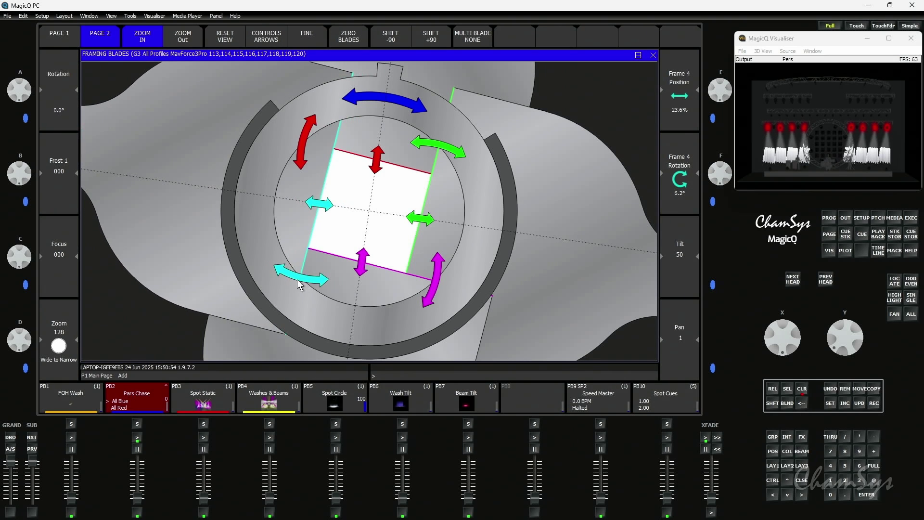
mouse_move(299, 282)
mouse_down()
mouse_move(277, 270)
mouse_move(309, 289)
mouse_up()
- Switch the blade controls to Corners and move three corners of the framed beam inwards
click(274, 44)
drag(324, 145, 343, 169)
drag(317, 250, 328, 236)
drag(434, 178, 424, 193)
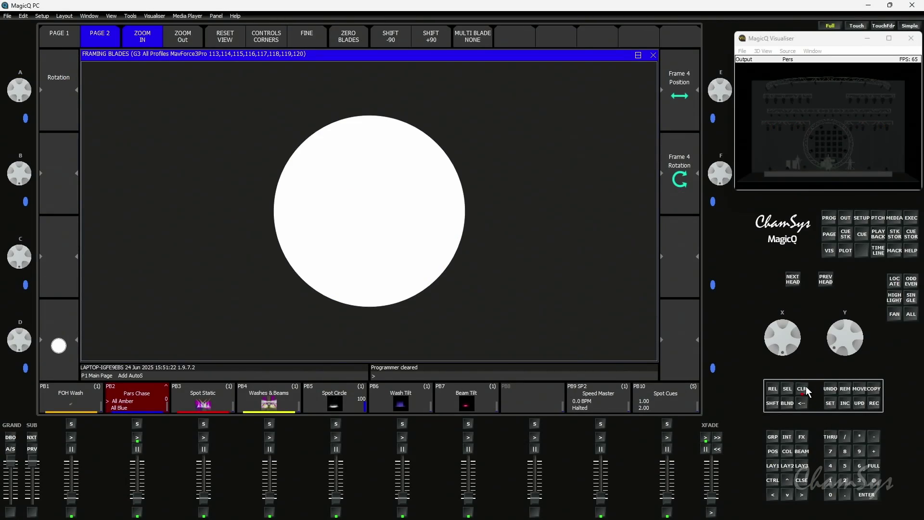
- Recall the first layout and select the All Spots group
click(772, 467)
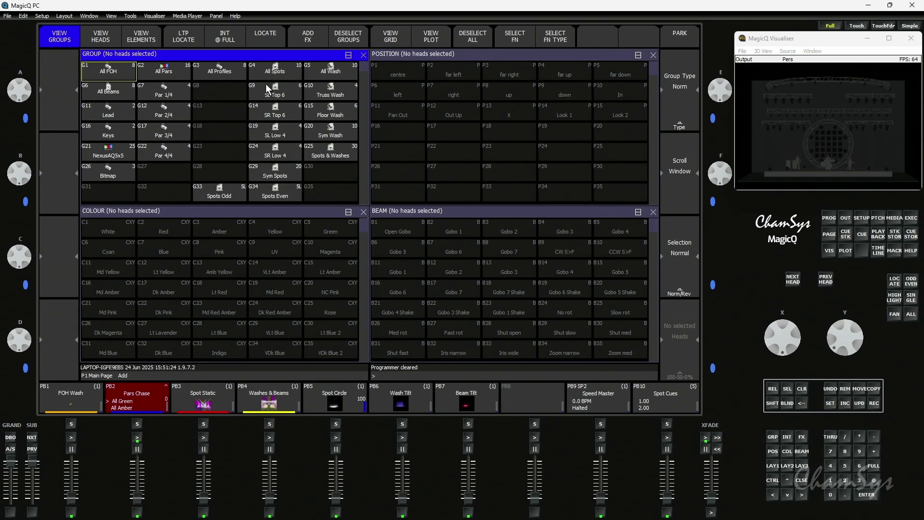
click(268, 70)
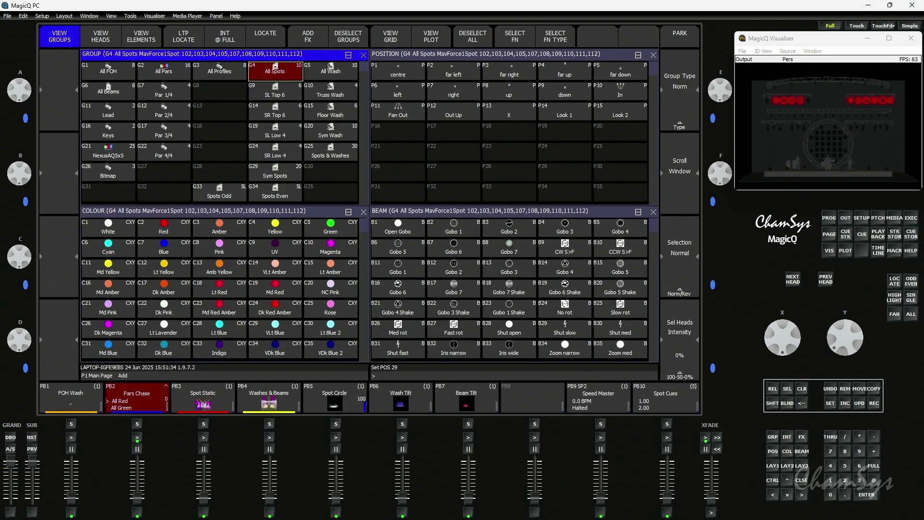
- Remove the Spots Odd and Spots Even groups, confirming each removal
click(845, 391)
click(230, 189)
click(300, 159)
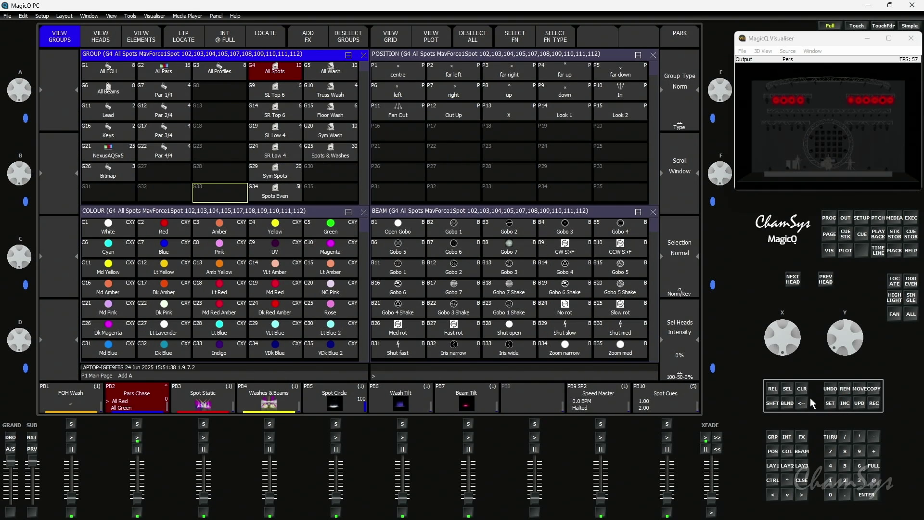
click(847, 391)
click(269, 191)
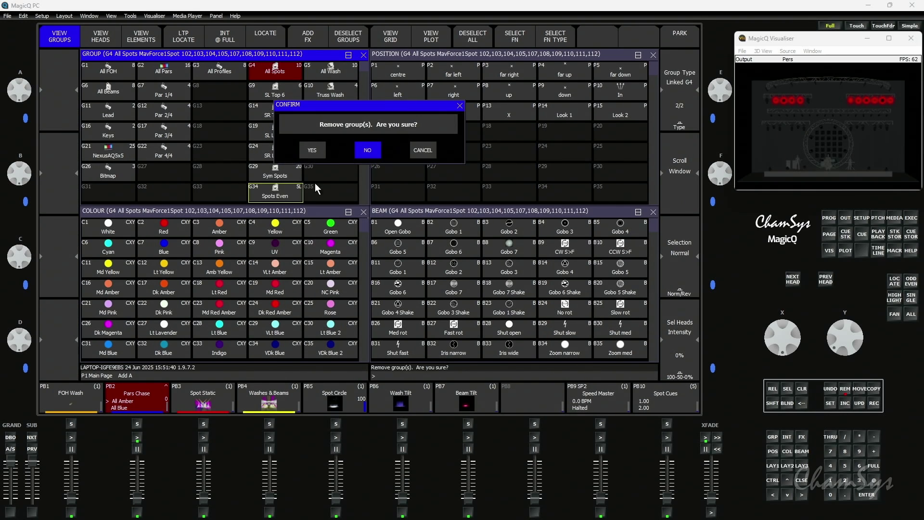
click(322, 152)
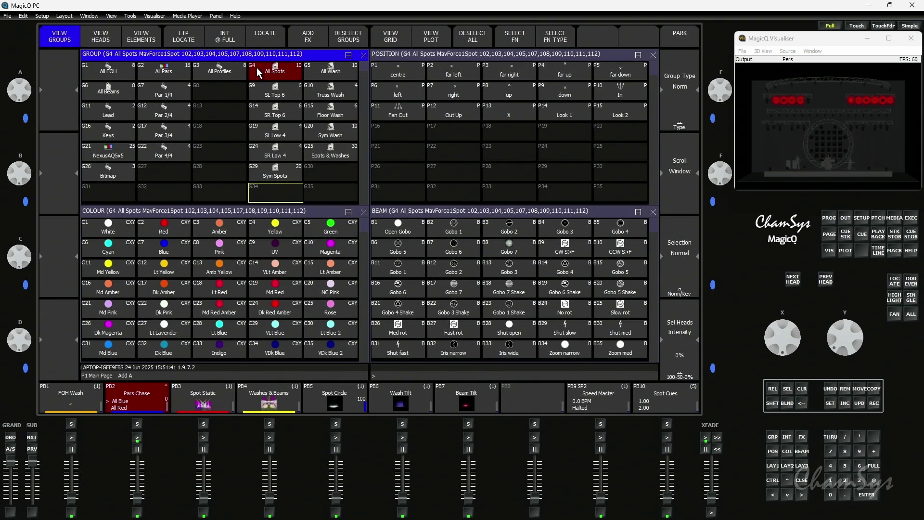
- Subselect the odd heads of All Spots and record them as a linked group in G31
click(898, 280)
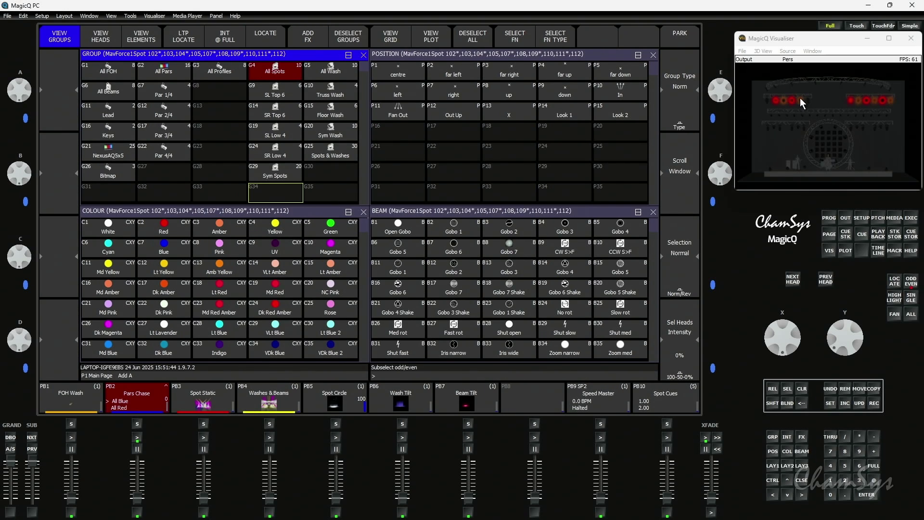
click(875, 403)
click(90, 189)
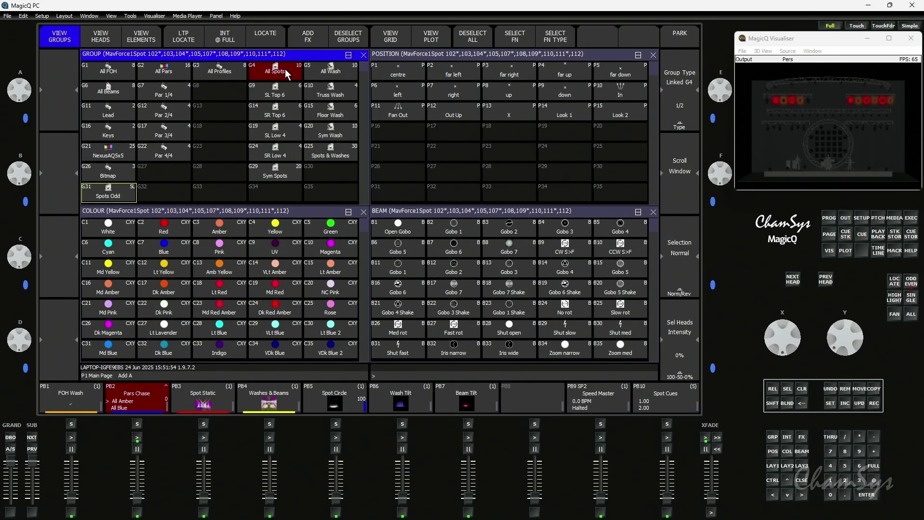
- Advance to the even heads of All Spots and record them as a linked group in G32
click(788, 279)
click(876, 402)
click(170, 191)
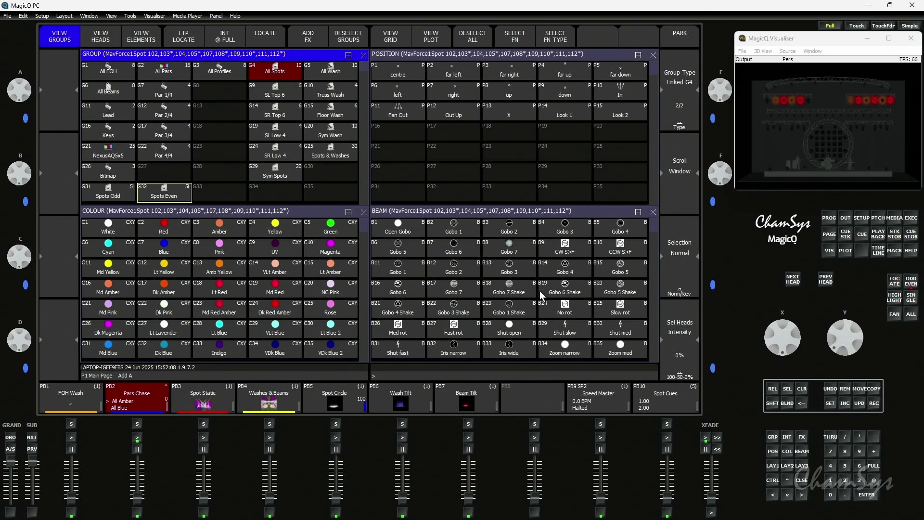
- Subselect the first of two chunks of All Spots and record it as a linked group in G33
click(911, 284)
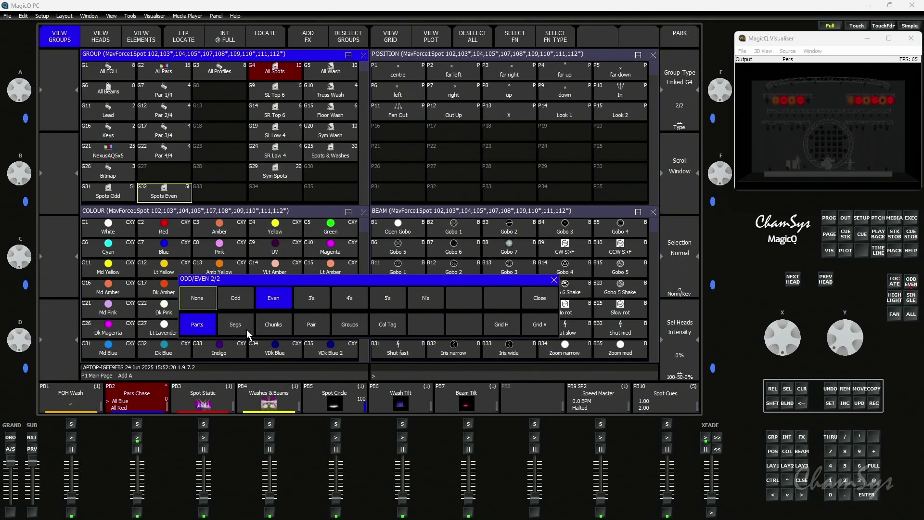
click(275, 328)
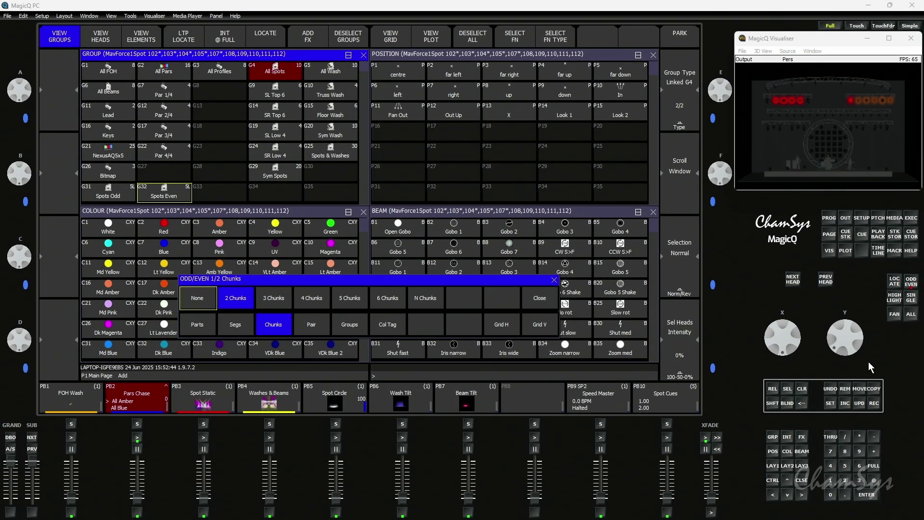
click(874, 403)
click(230, 191)
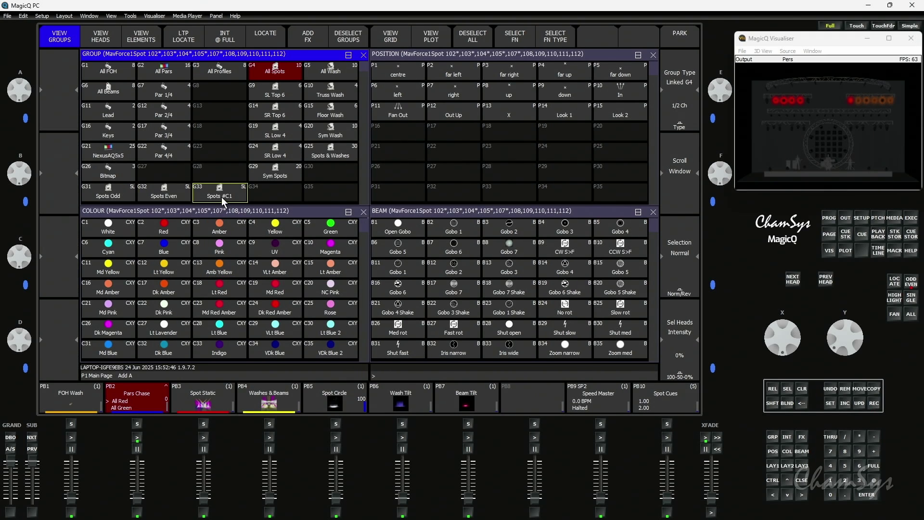
- Advance to the second chunk of All Spots and record it as a linked group in G34
click(792, 279)
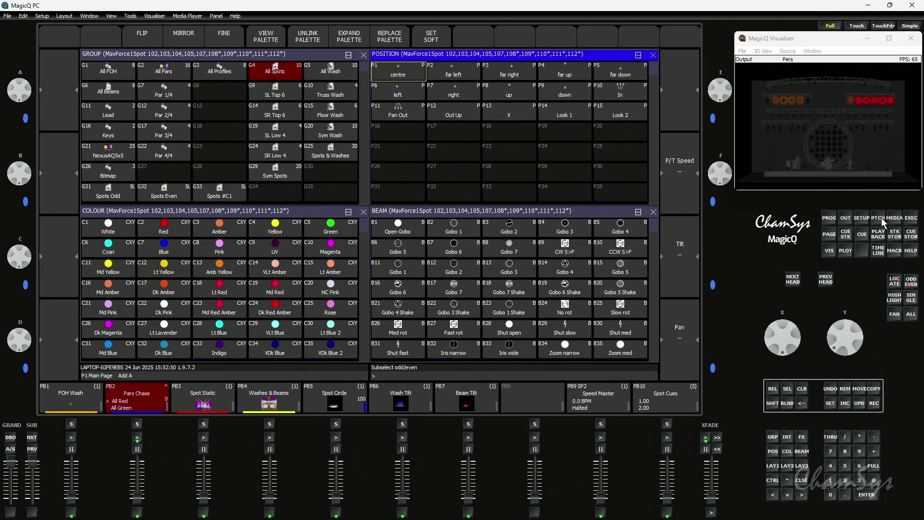
click(874, 403)
click(275, 191)
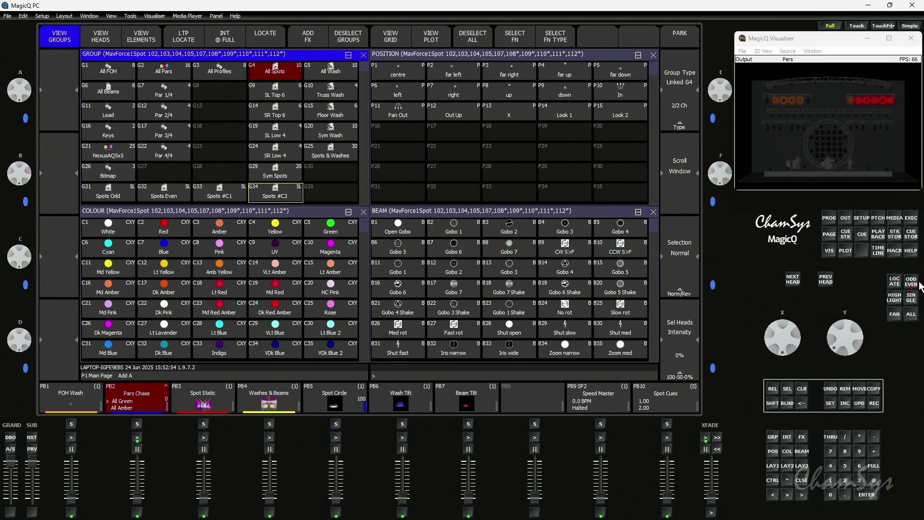
- Split the All Spots selection into three chunks, step through the subselections and clear the programmer
click(915, 284)
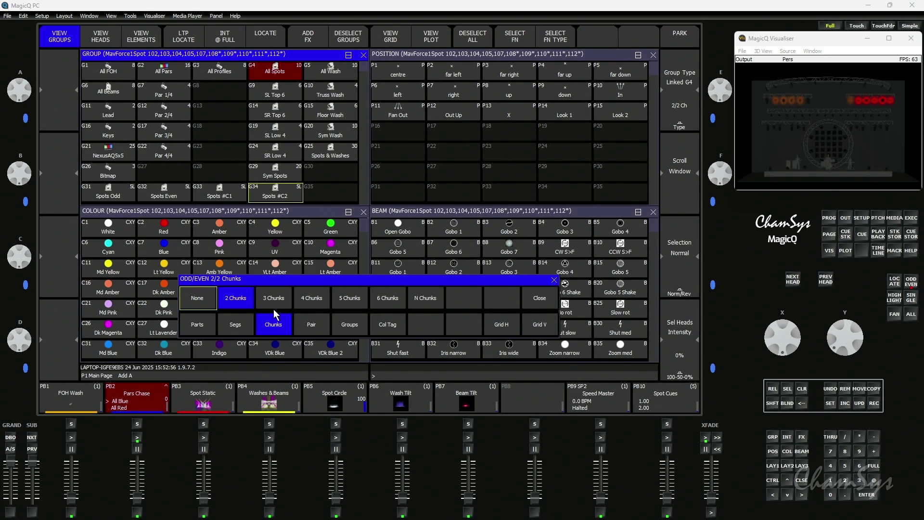
click(284, 299)
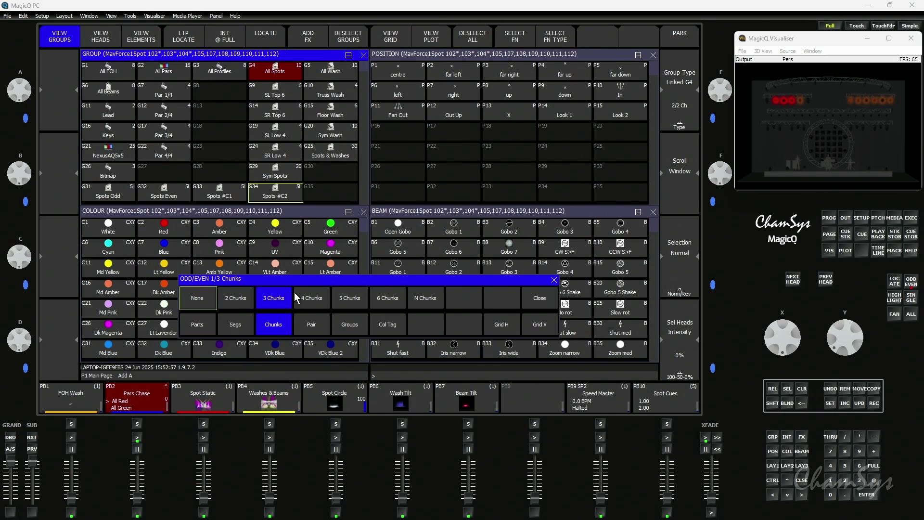
click(795, 279)
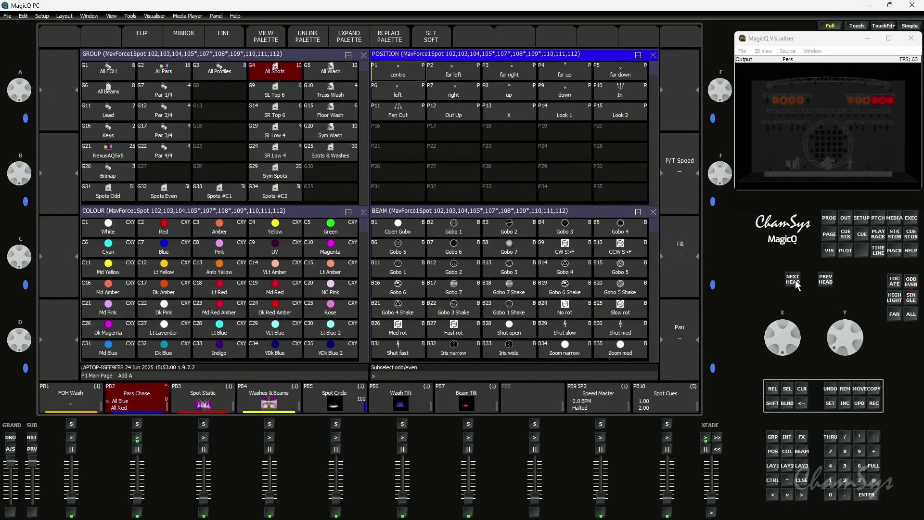
click(795, 279)
click(795, 279)
click(795, 279)
click(796, 279)
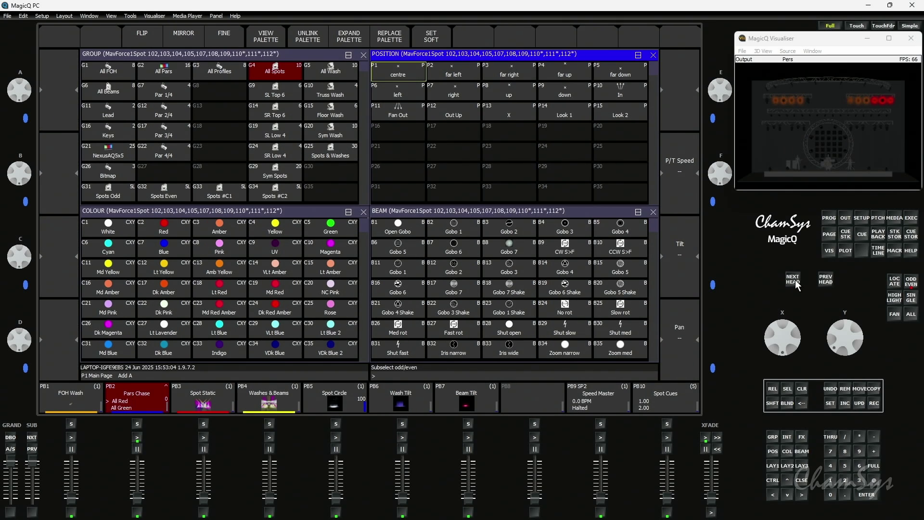
click(806, 388)
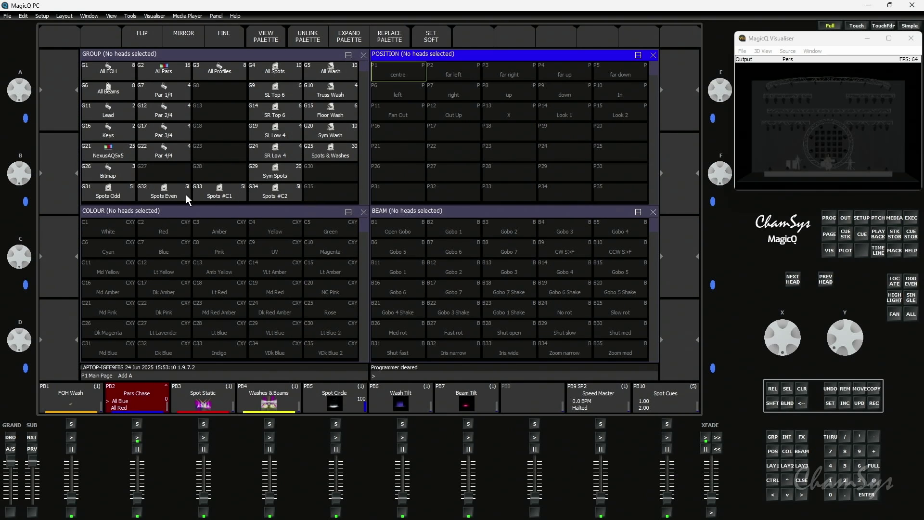
- Check the head selections of Spots Odd, Spots #C2 and All Spots by selecting each group in turn
click(108, 195)
click(277, 192)
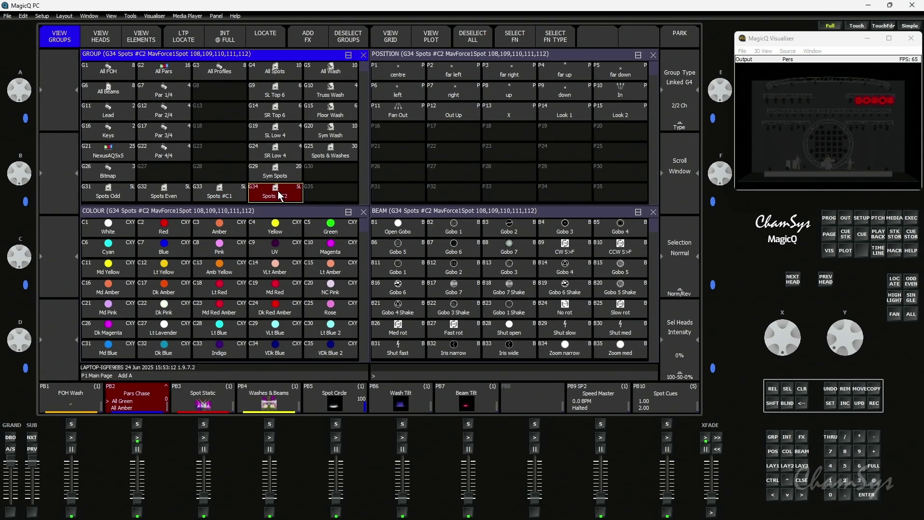
click(288, 71)
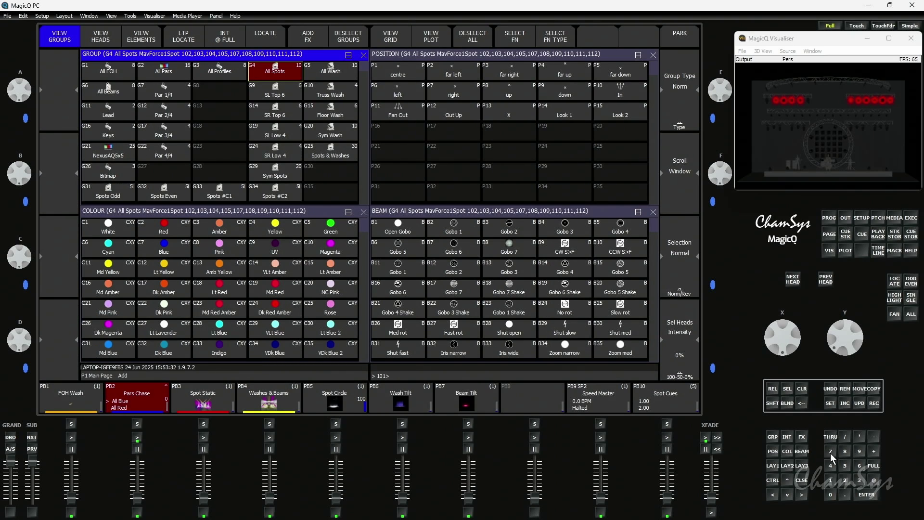
- Select heads 101 through 112 and record them over the All Spots group, confirming the overwrite
click(869, 491)
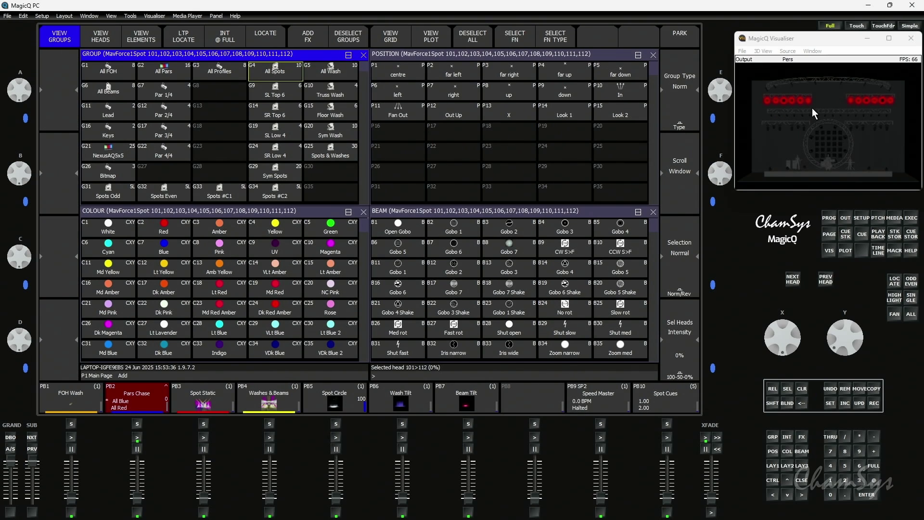
click(282, 73)
click(313, 151)
- Check Spots Odd, Spots Even, Spots #C1, Spots #C2 and All Spots in turn to examine the linked selections
click(128, 189)
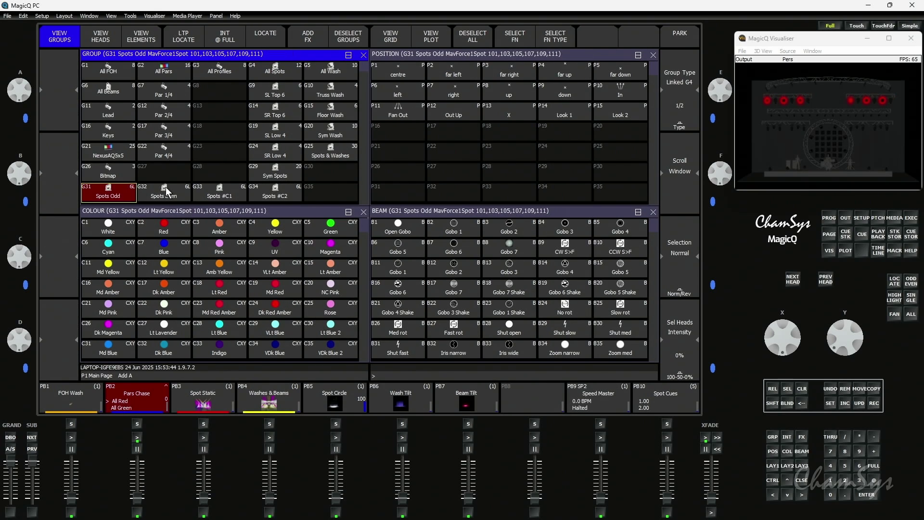
click(166, 191)
click(211, 196)
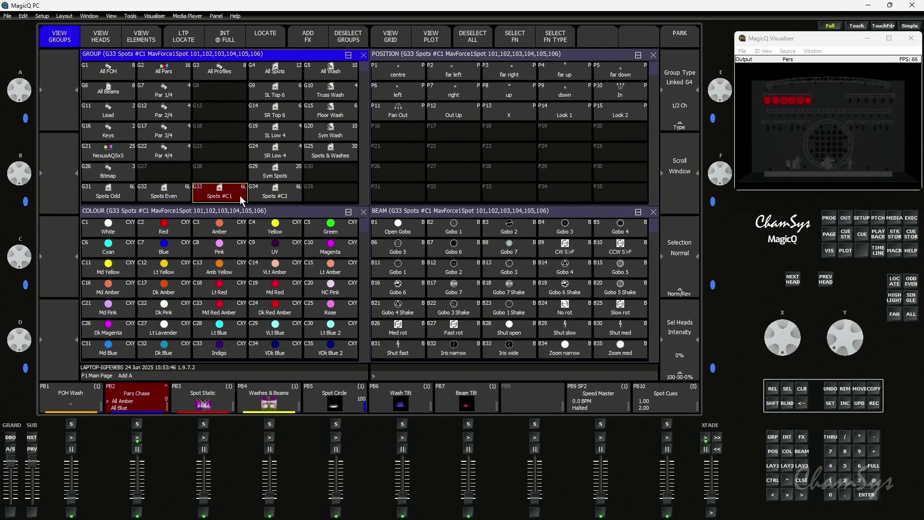
click(271, 192)
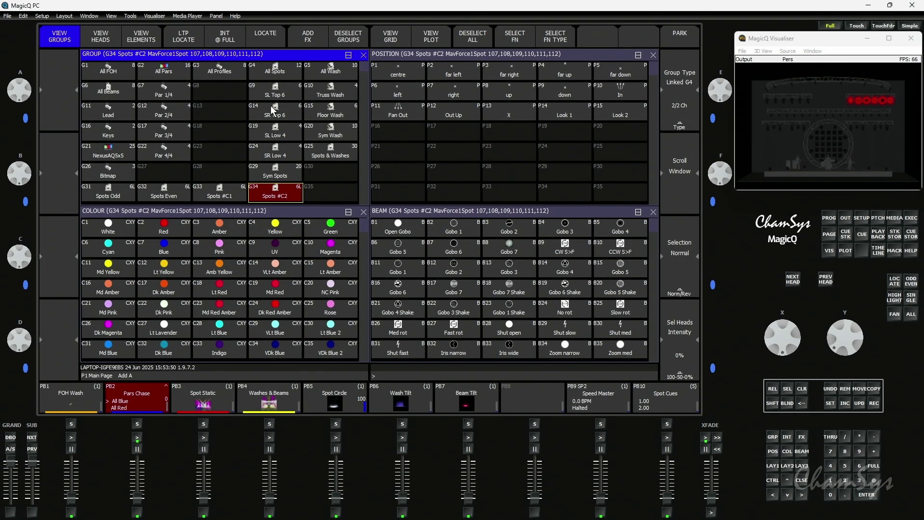
click(266, 72)
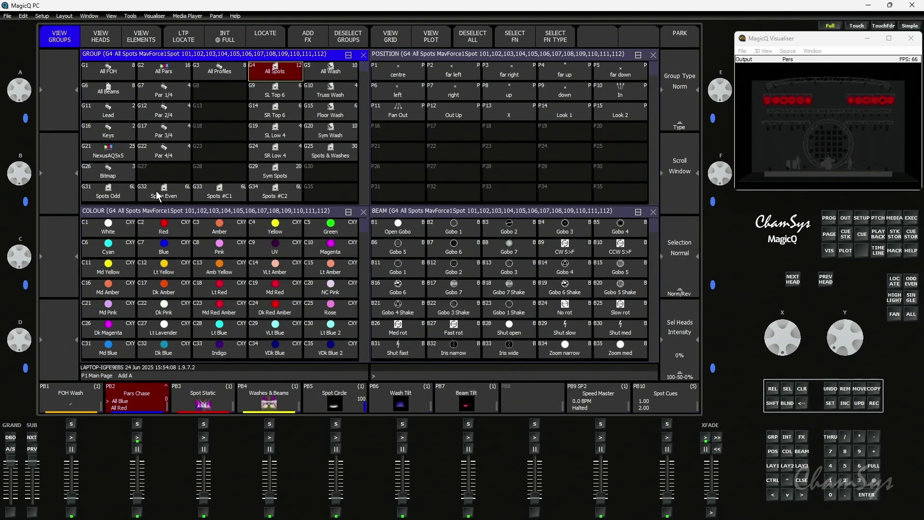
click(209, 195)
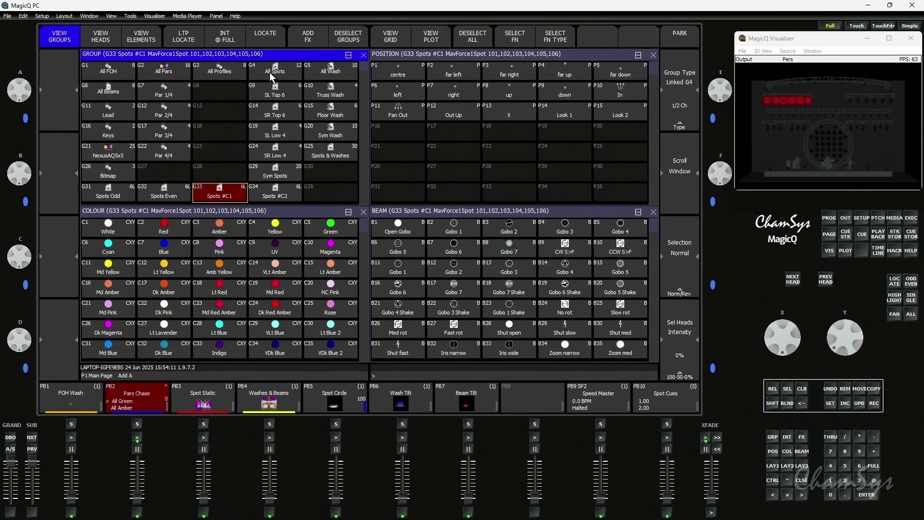
click(266, 35)
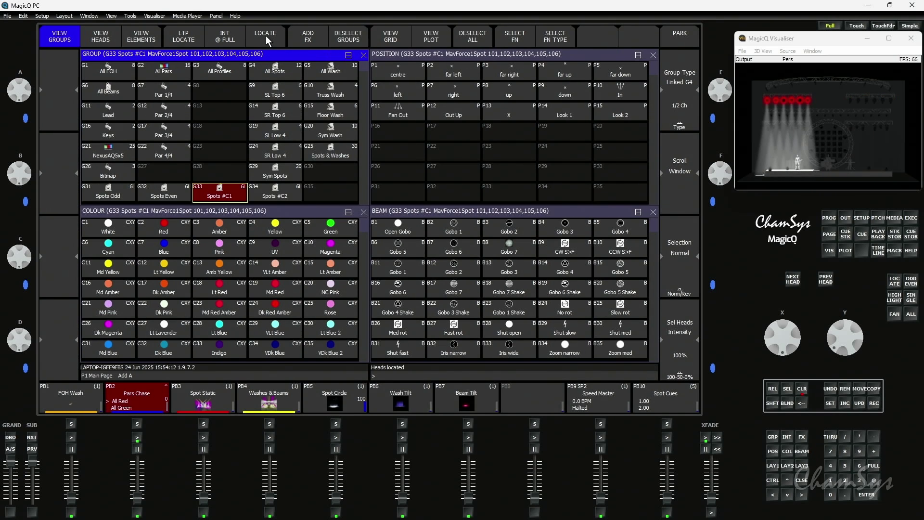
click(802, 389)
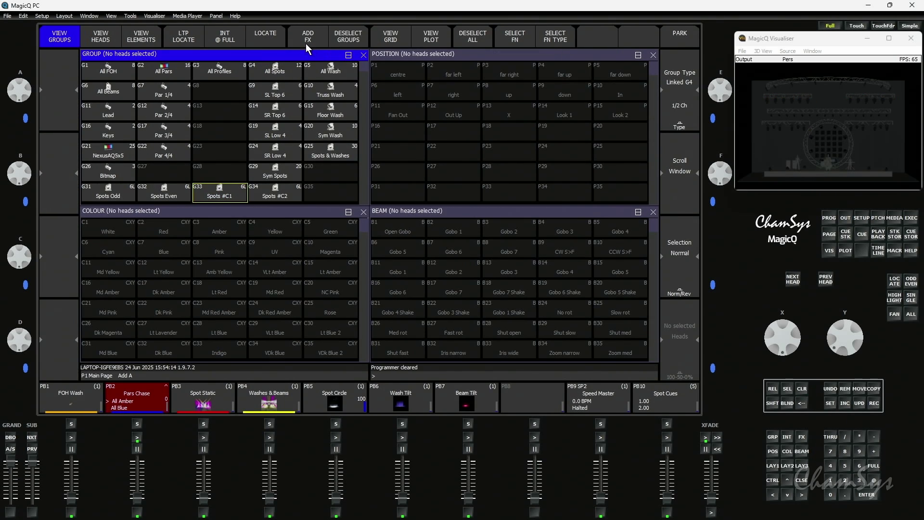
- Select All Spots, add the dim chase FX and locate the heads
click(271, 73)
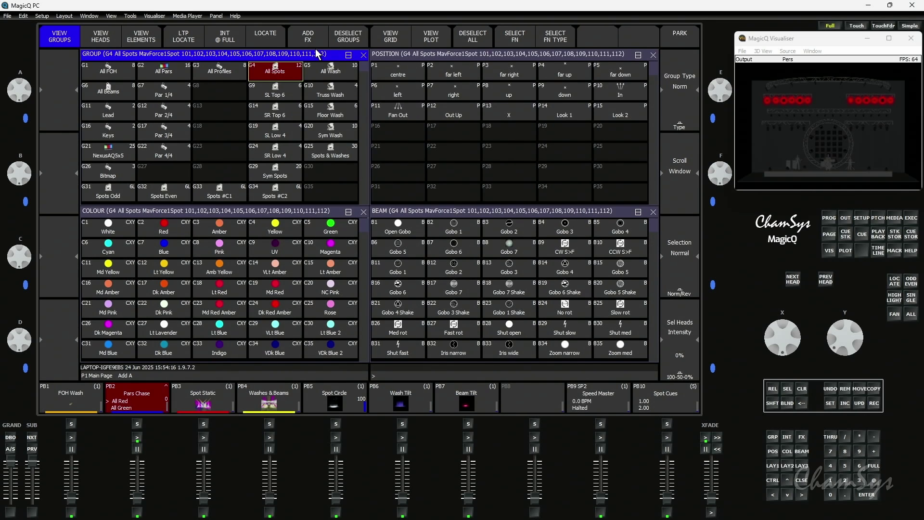
click(313, 41)
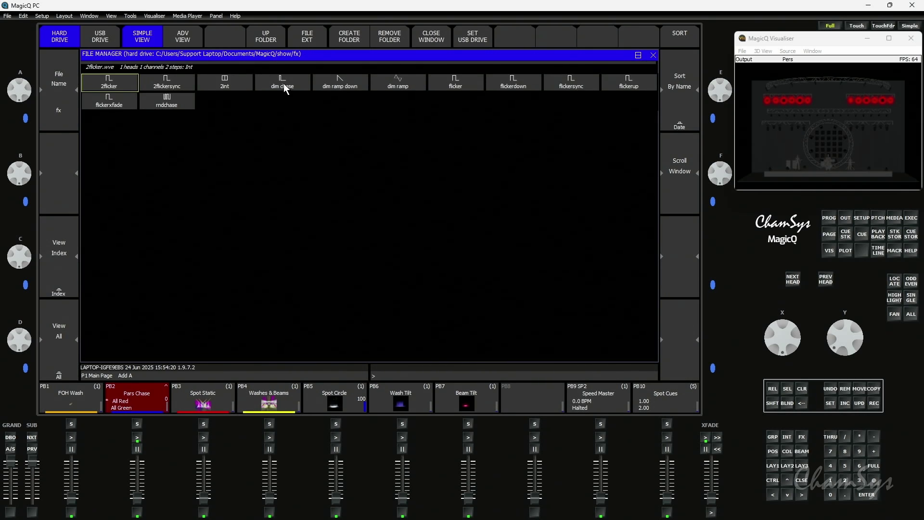
click(284, 85)
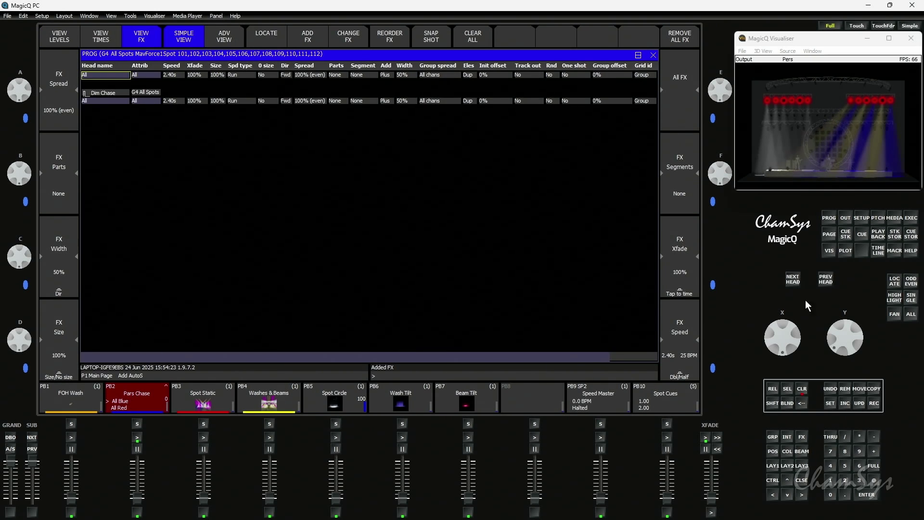
click(893, 284)
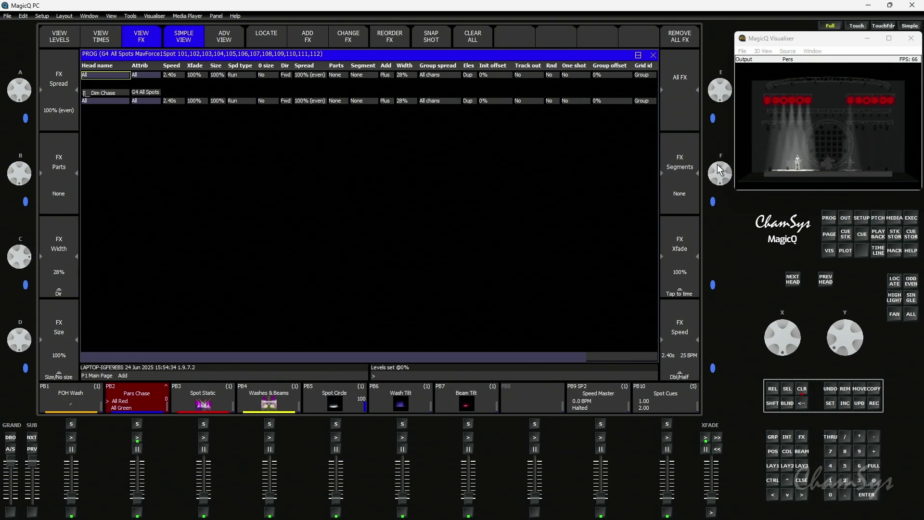
- Set the dim chase segments to Chunks and parts to 3's, and tap its speed to 0.40 s
drag(722, 168, 733, 213)
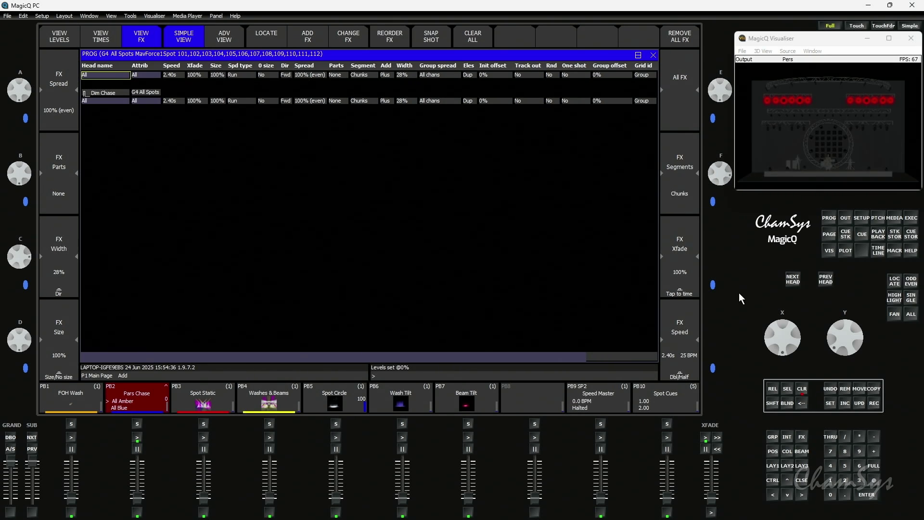
click(59, 203)
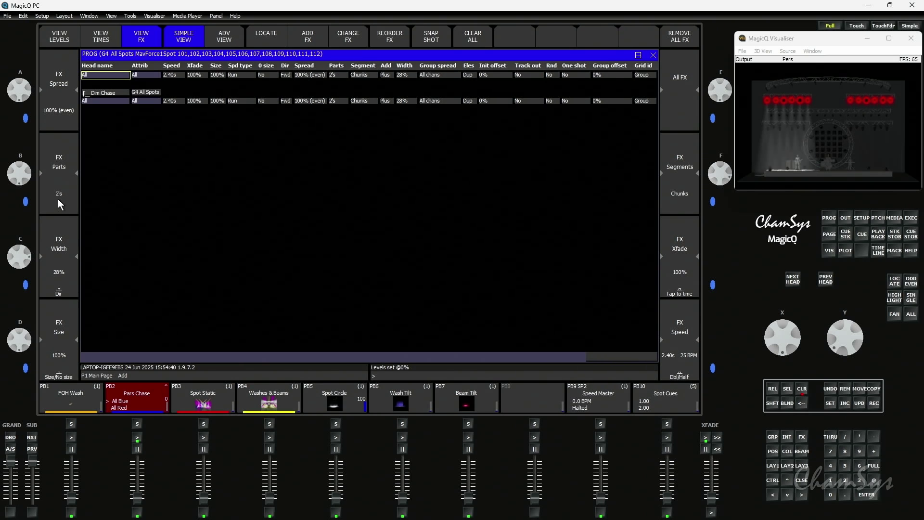
click(59, 202)
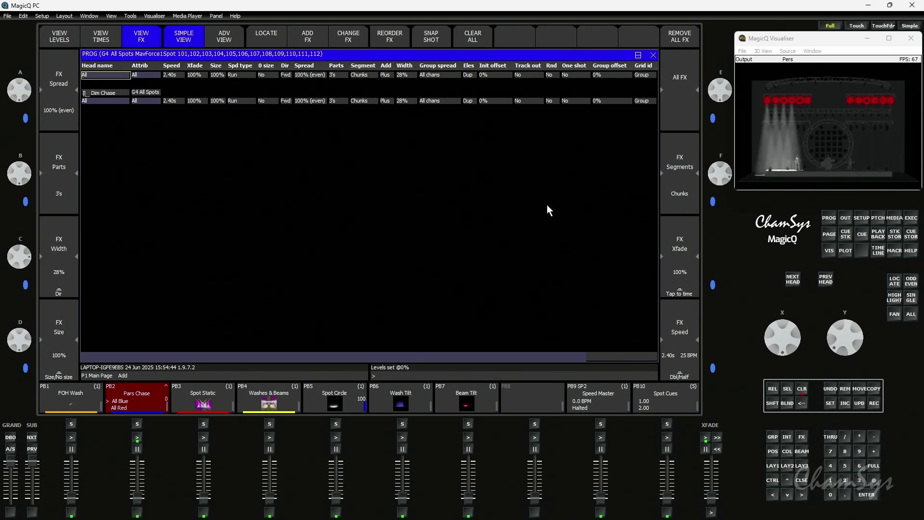
click(676, 291)
click(675, 290)
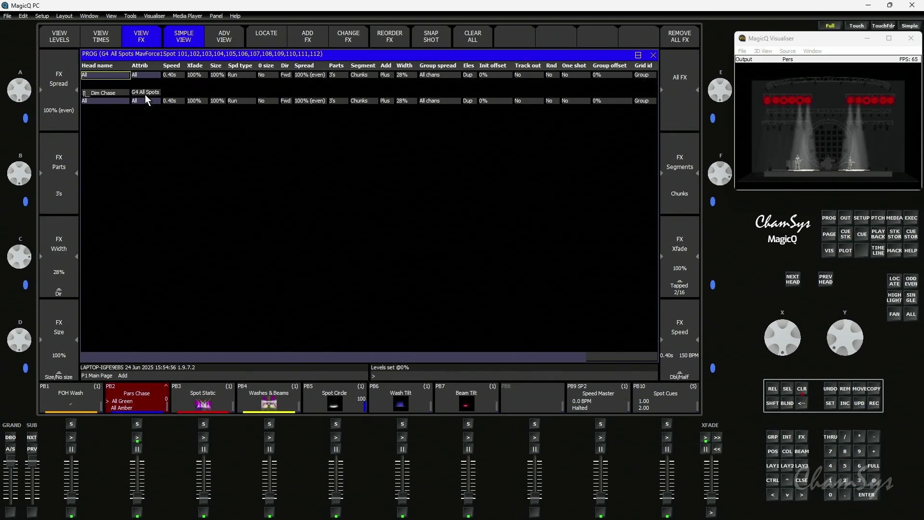
- Record the dim chase as a cue on PB8, clear the programmer and raise PB8 to 100
click(874, 404)
click(532, 400)
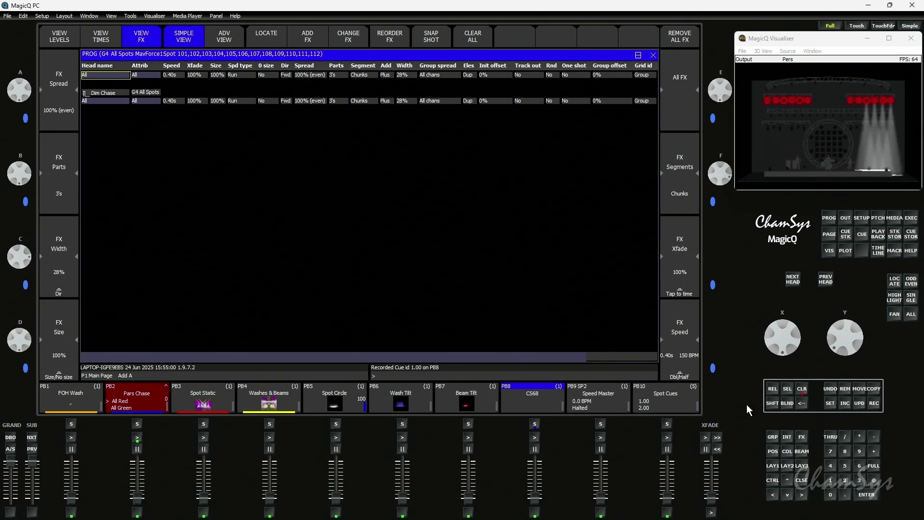
click(802, 389)
click(535, 501)
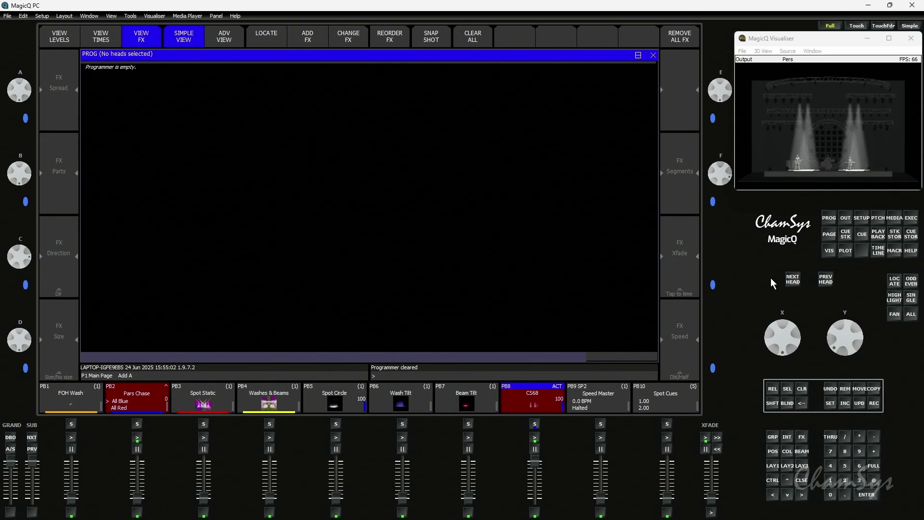
- Select the All Spots group and deselect heads 101, 106 and 108 from it in the heads view
click(773, 437)
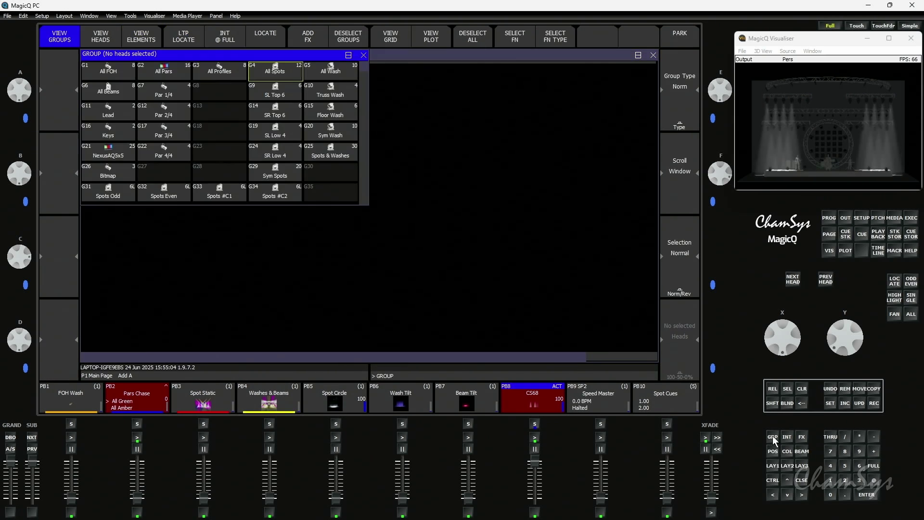
click(270, 64)
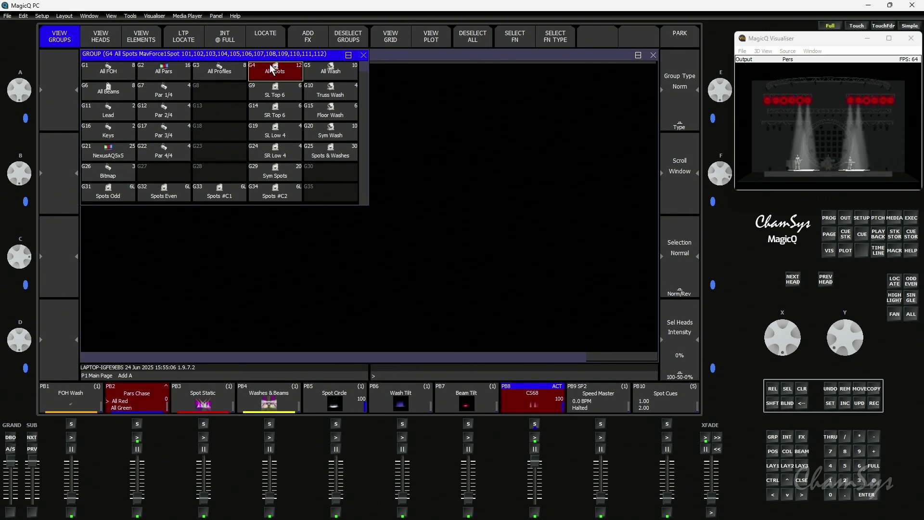
click(109, 39)
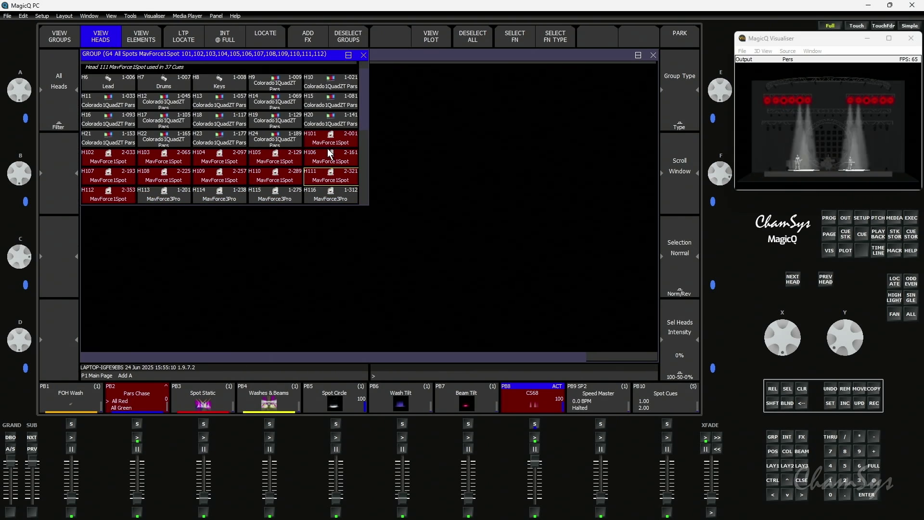
key(shift)
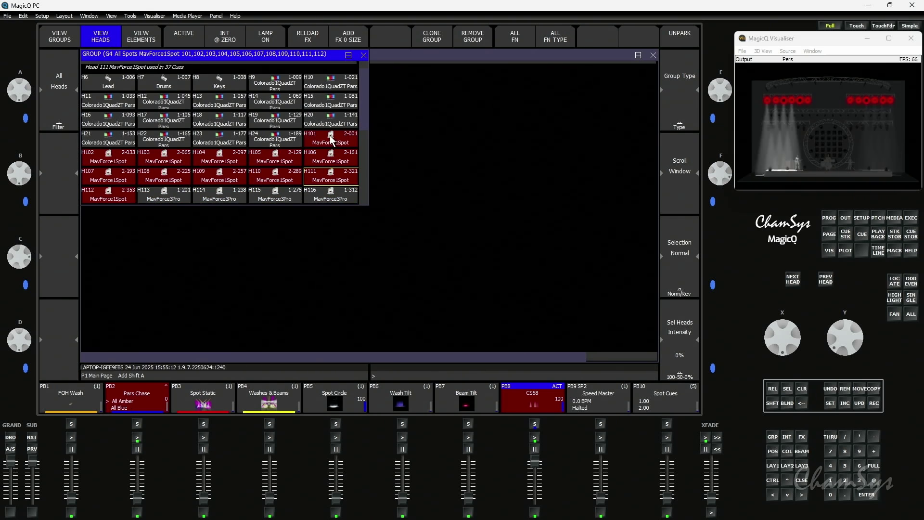
click(331, 135)
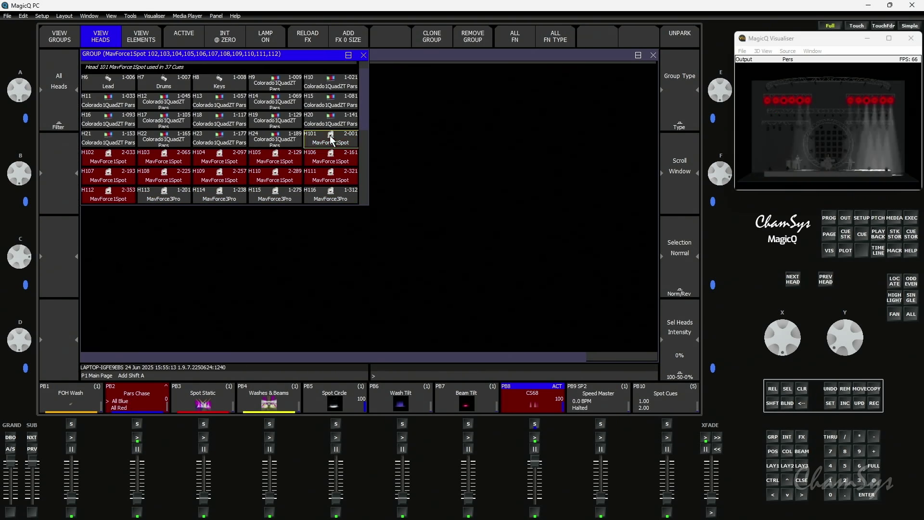
click(311, 160)
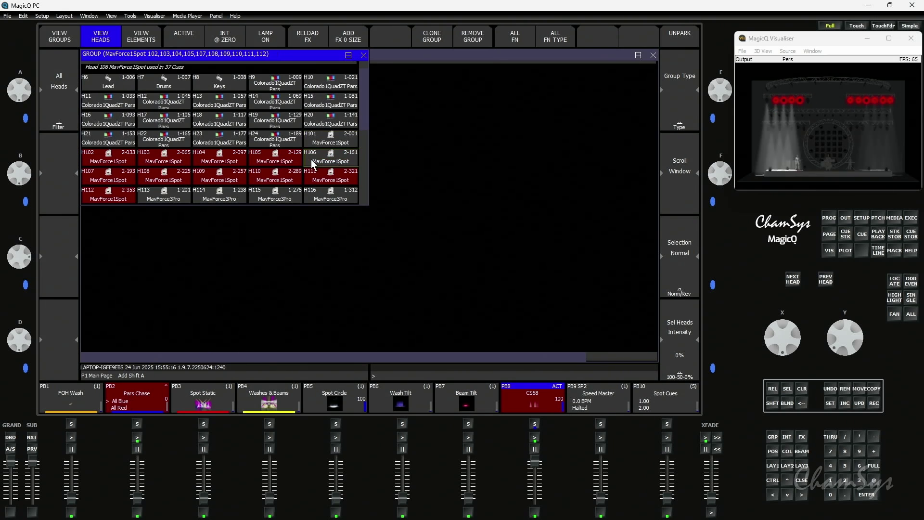
click(177, 175)
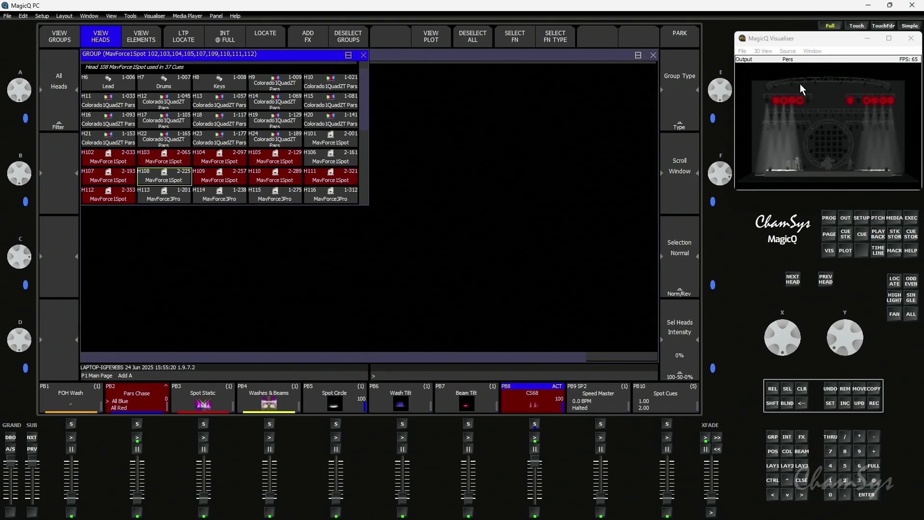
- Record the remaining selected spot heads over the existing All Spots group, replacing it
click(57, 36)
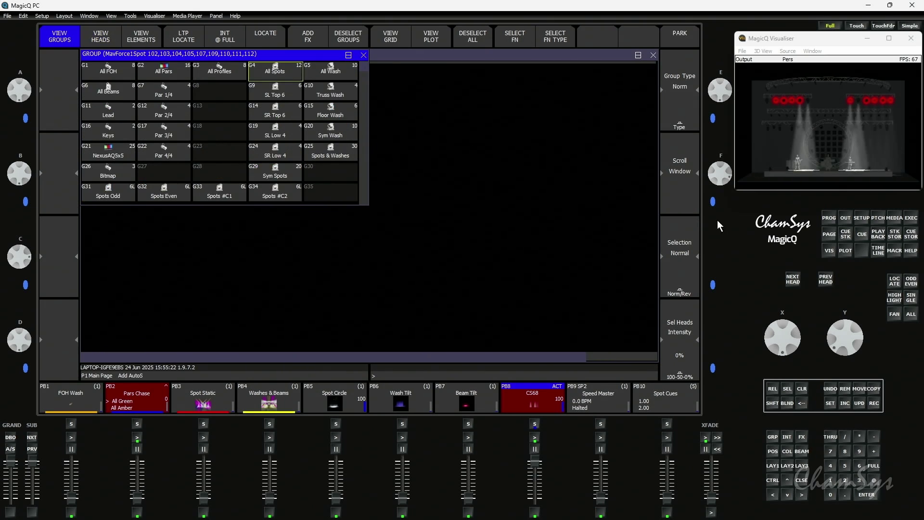
click(284, 70)
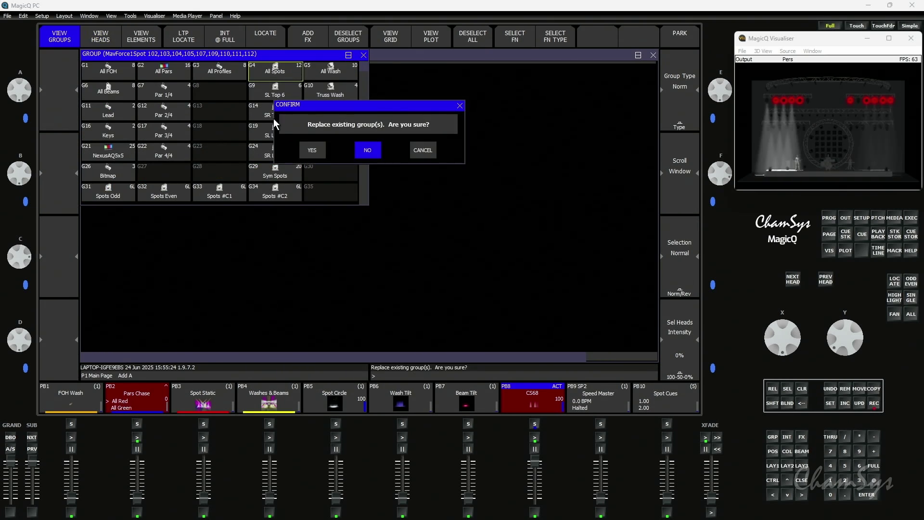
click(308, 150)
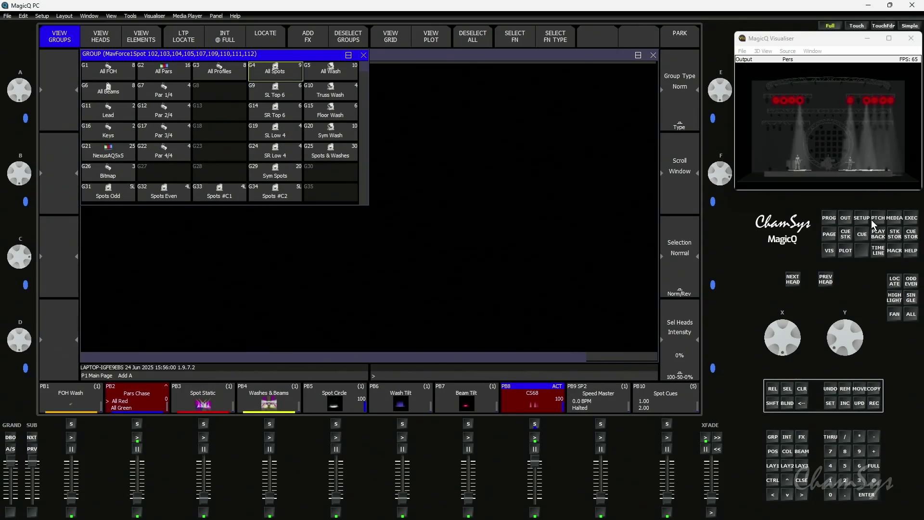
- Examine the wing type options for PB Wing 1 in the system setup, keeping its current type
click(863, 219)
click(101, 34)
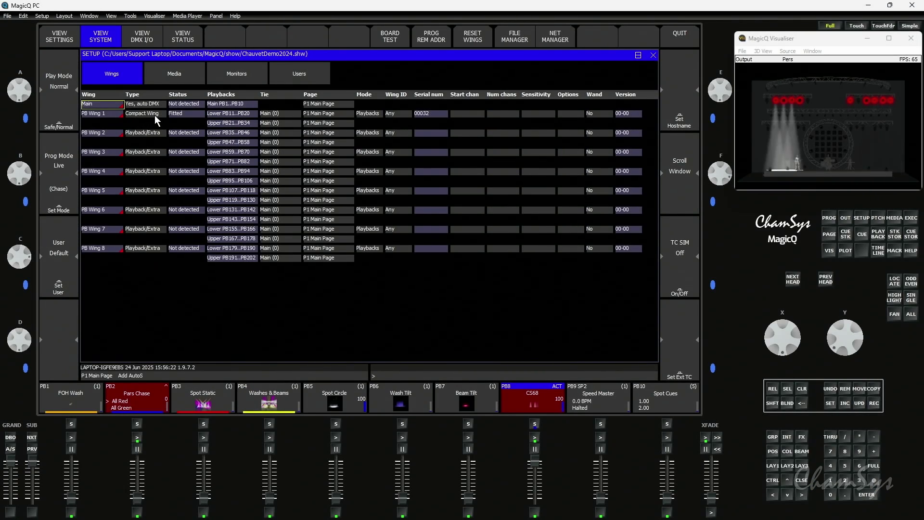
click(155, 115)
click(155, 114)
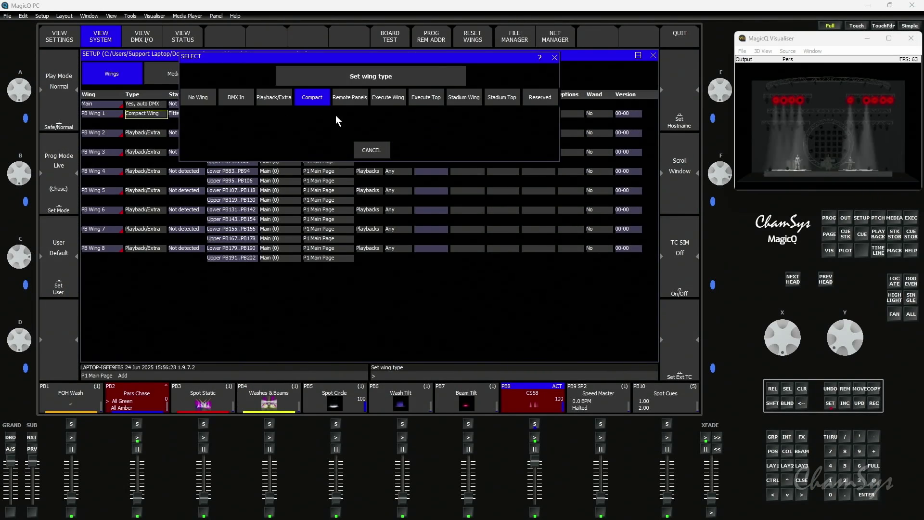
click(363, 149)
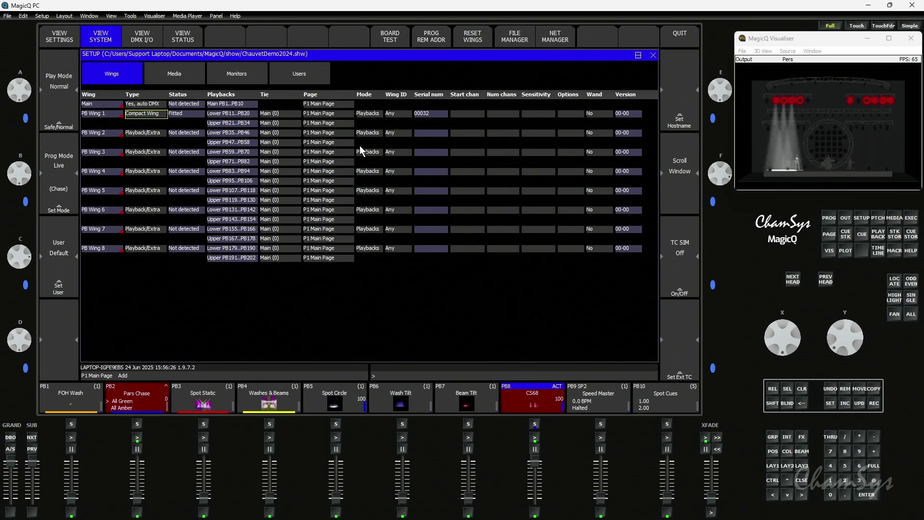